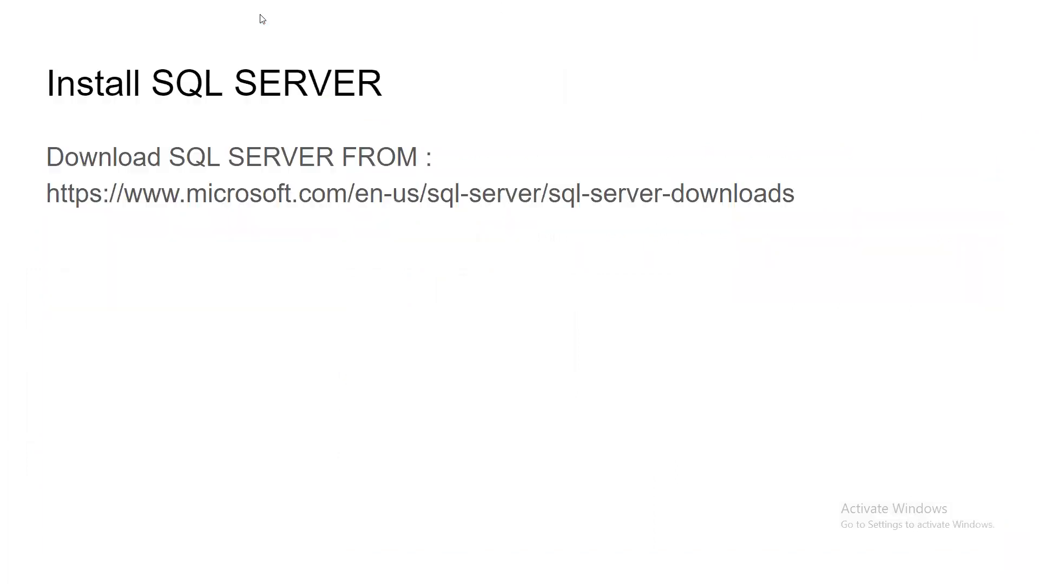
Leave the slideshow, search the web for "sql server", and open Microsoft's SQL Server Downloads page.
key("Escape")
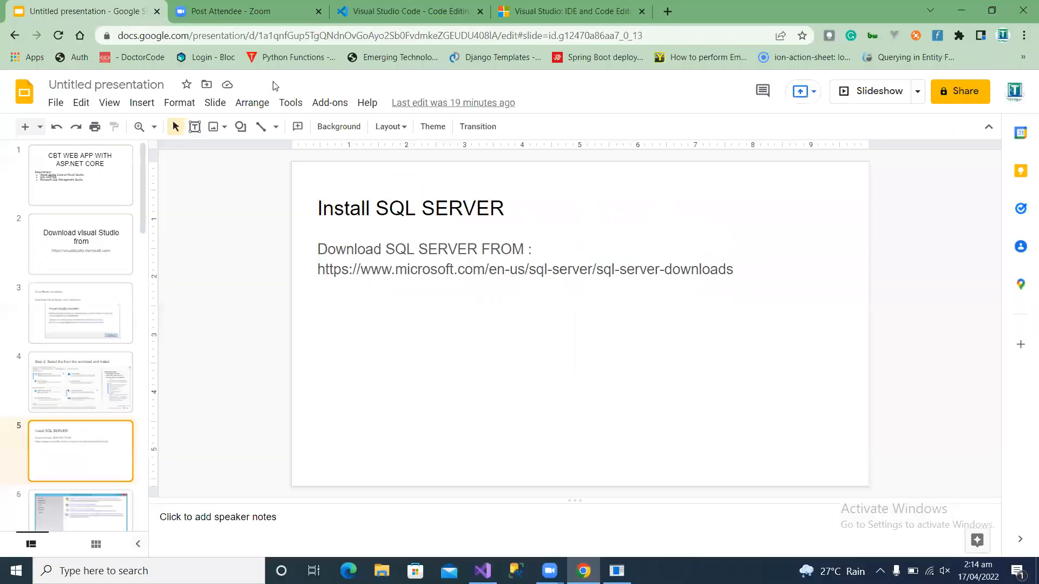
left_click(509, 11)
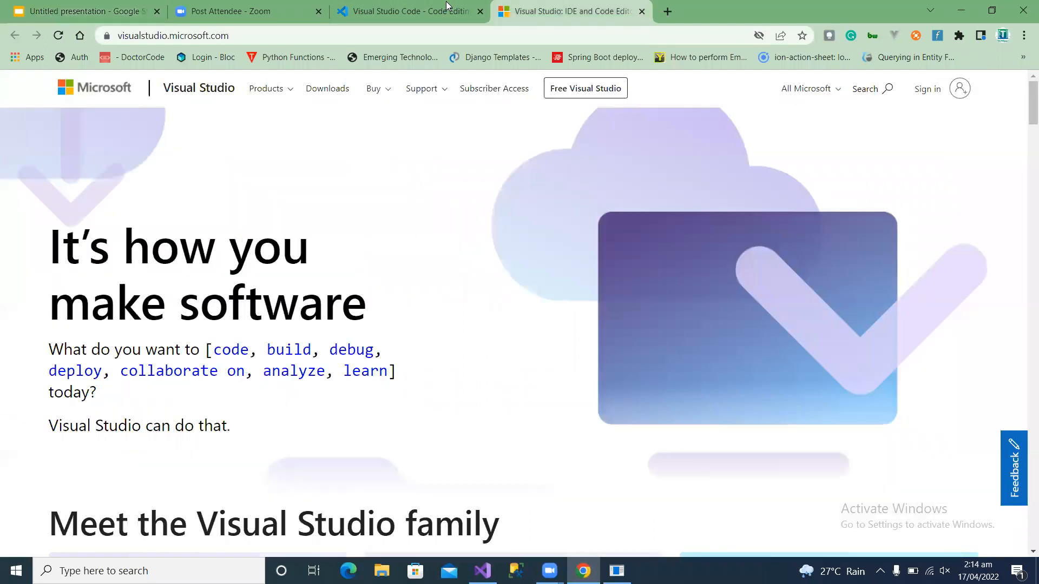
left_click(489, 33)
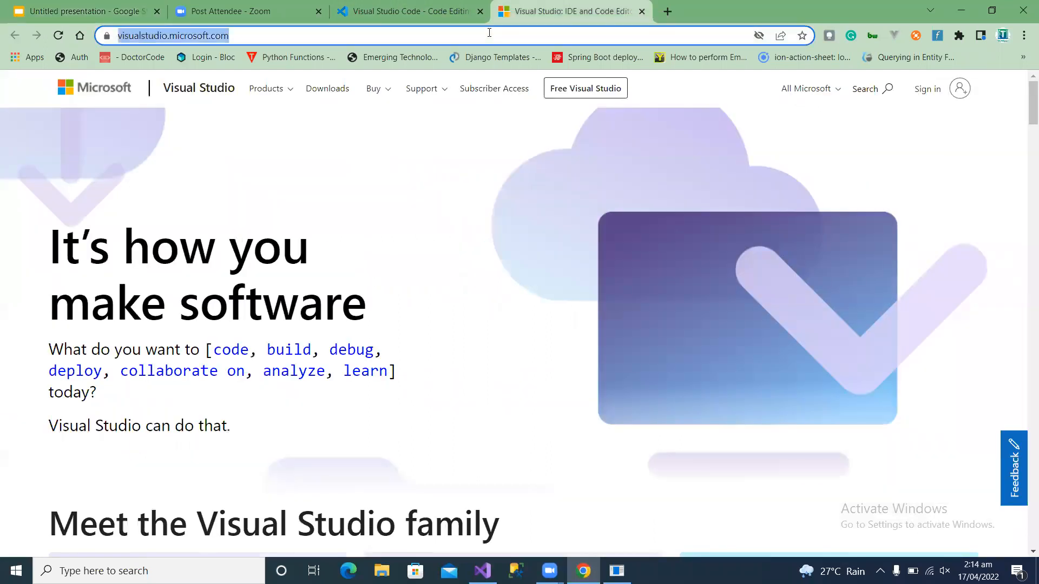
type("sql")
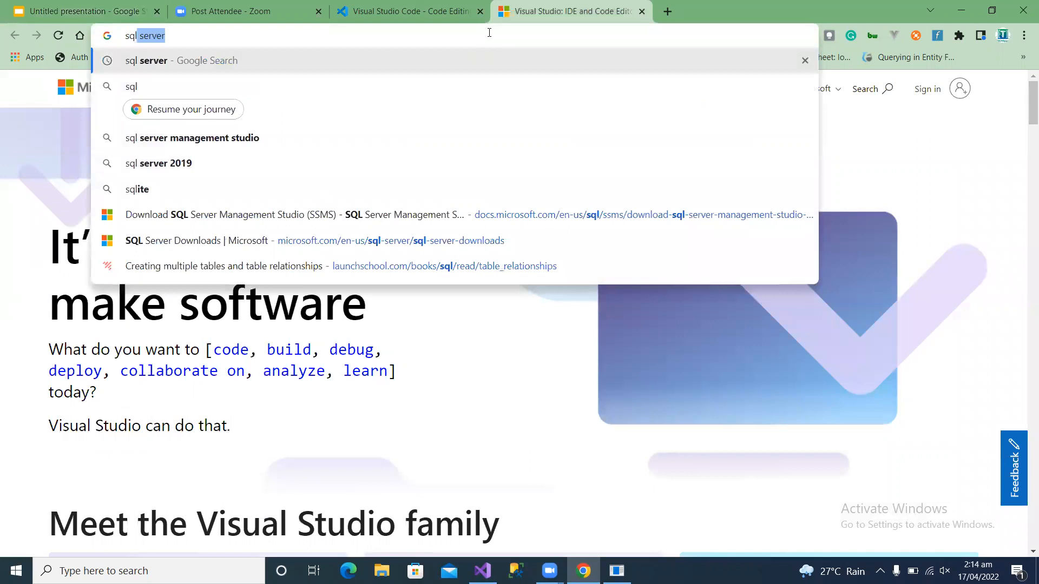
key("Return")
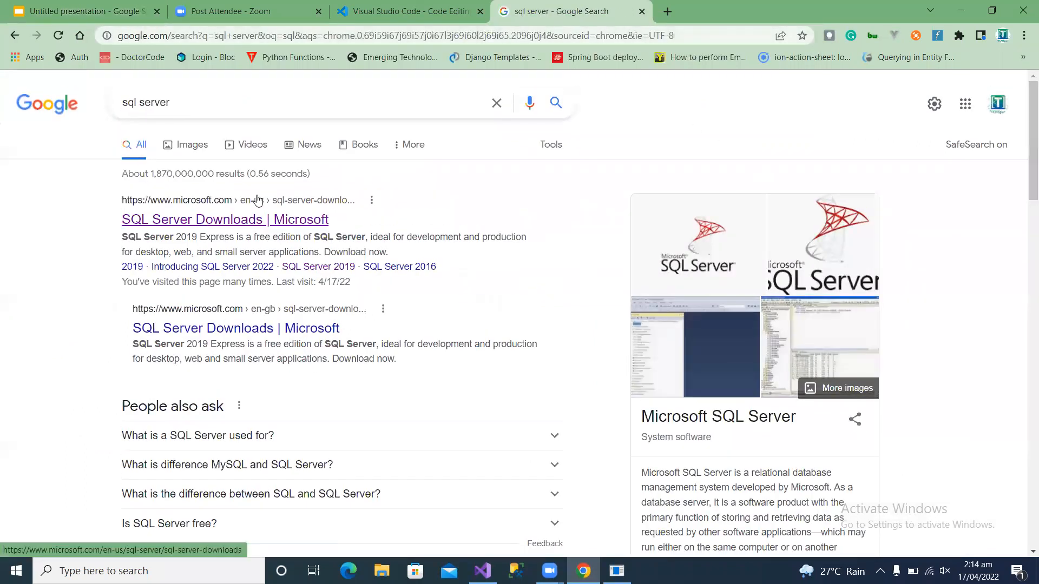
left_click(253, 219)
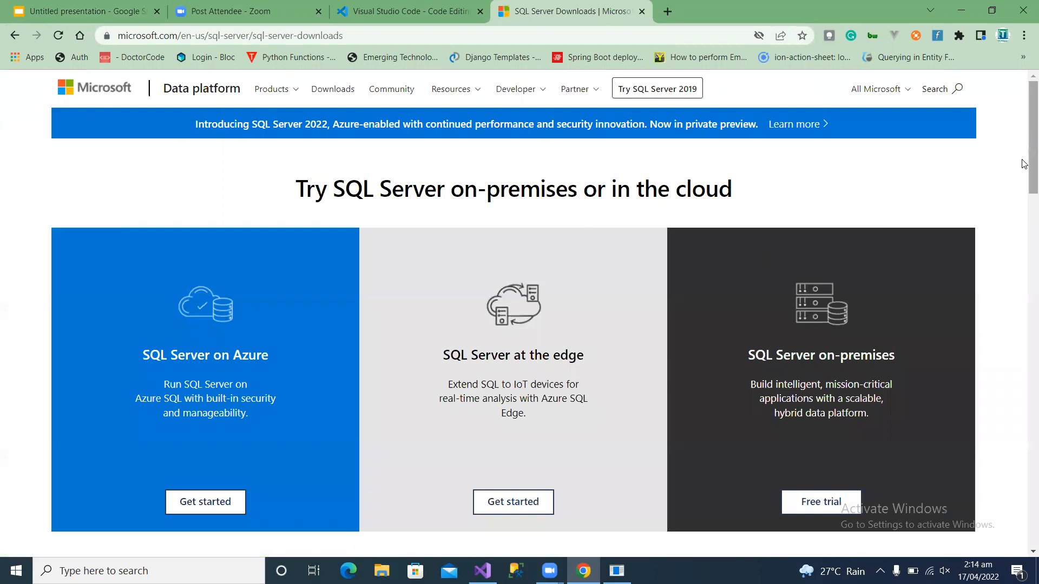
Download the free SQL Server 2019 Developer edition installer and try running it, closing the installer at the end.
left_click_drag(1024, 150, 1023, 242)
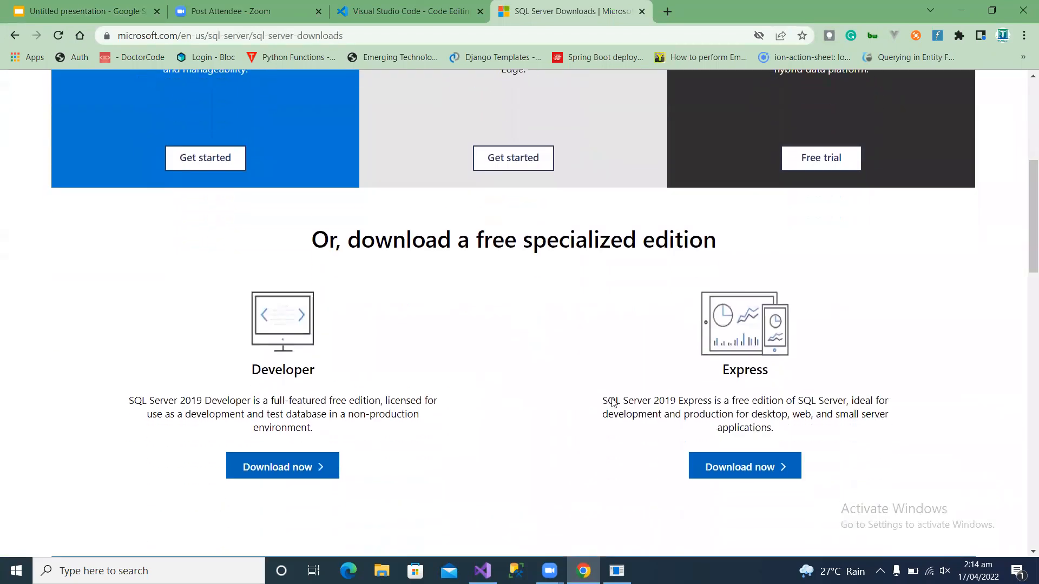
left_click(277, 473)
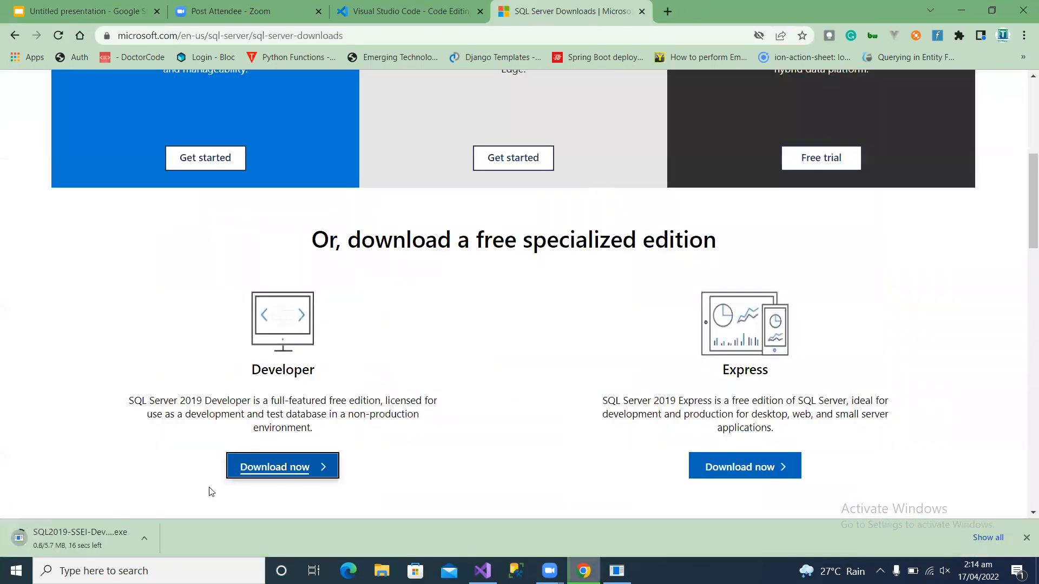
left_click(149, 536)
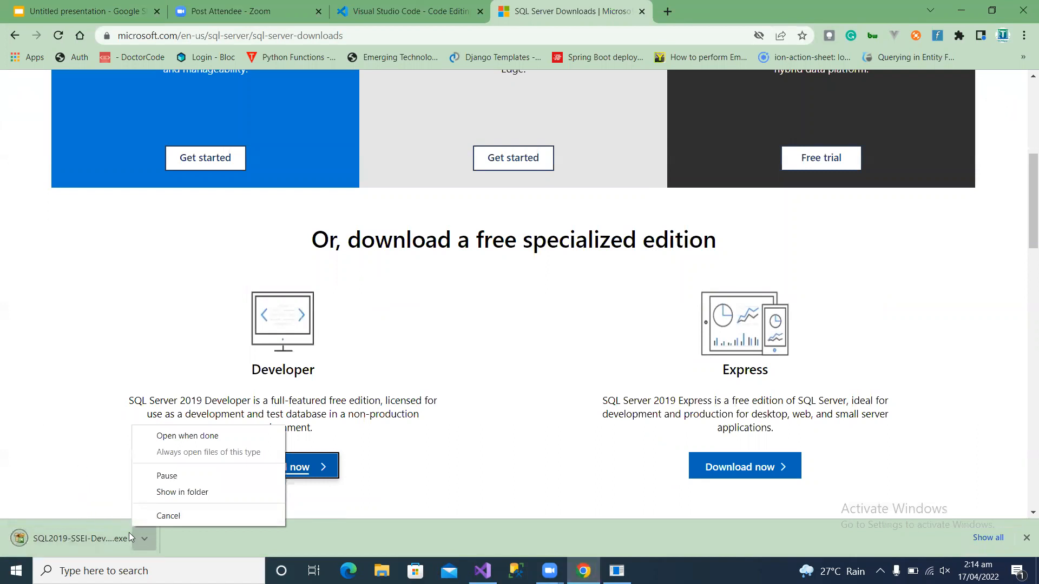
left_click(137, 541)
left_click(139, 536)
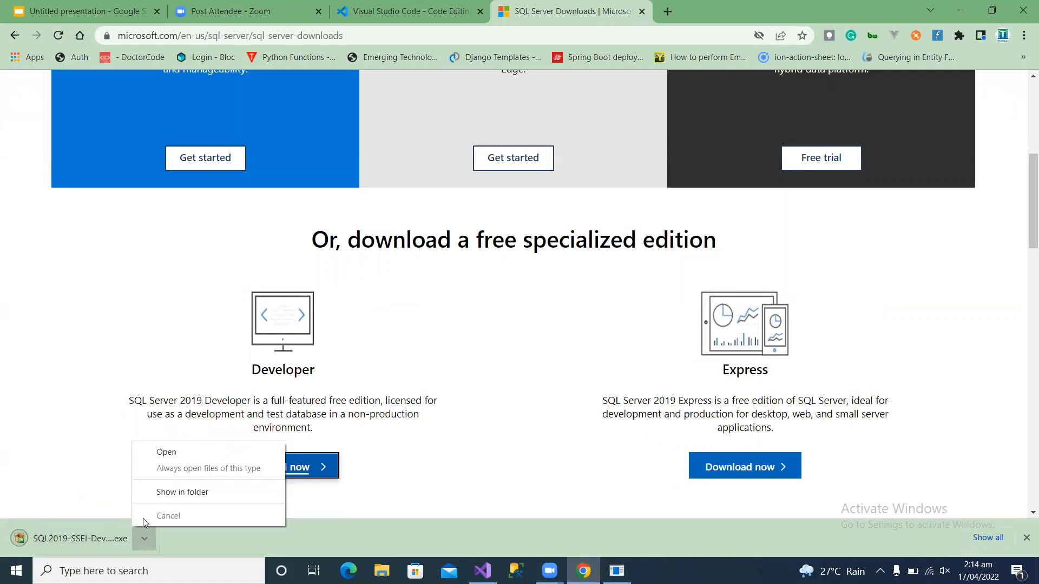
left_click(158, 454)
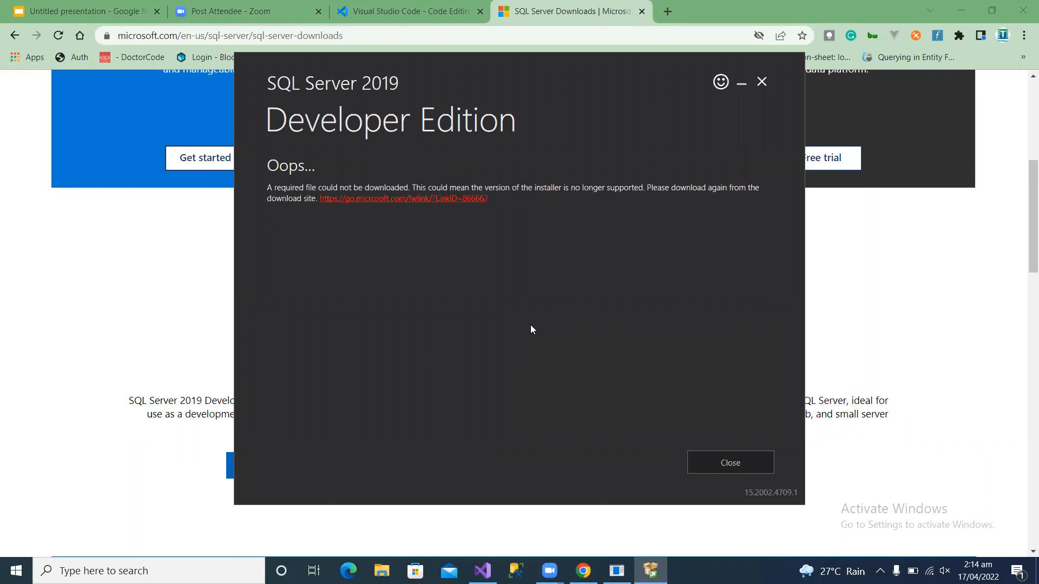
left_click(767, 85)
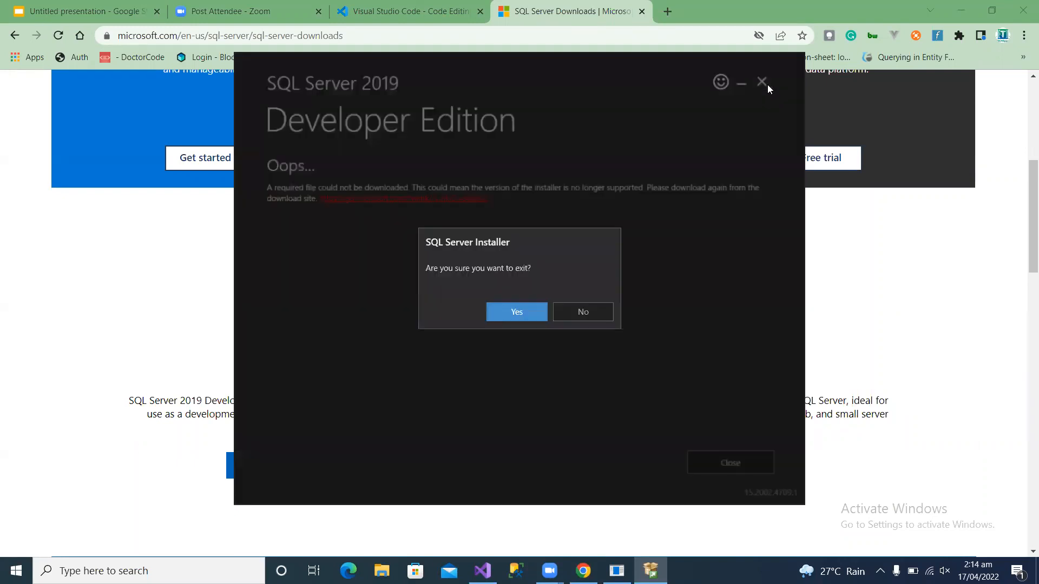
left_click(534, 315)
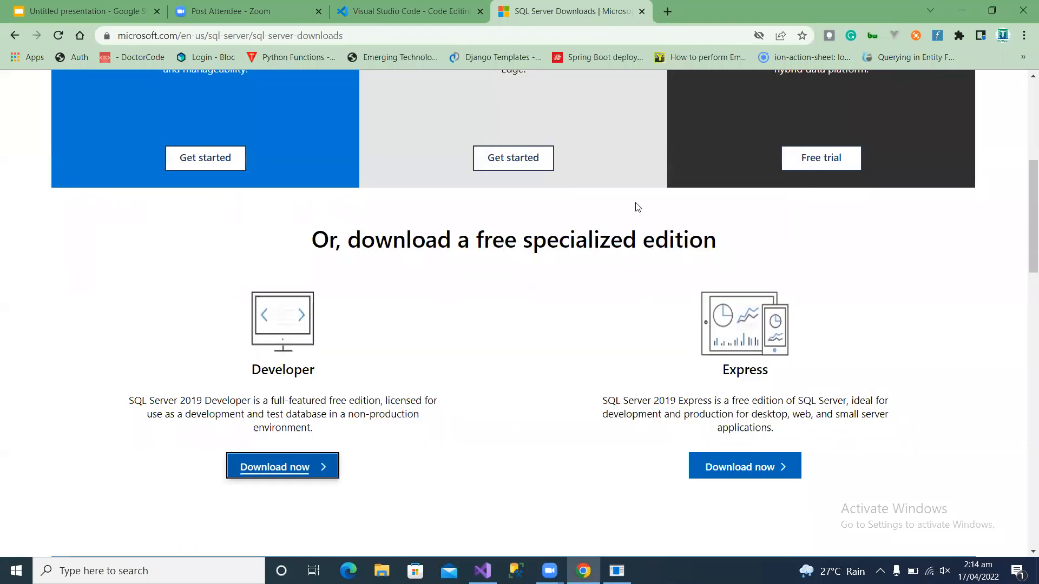
Present the slides from Install SQL SERVER onward, reviewing the SQL Server 2014 Setup pages up to the SSMS installation slide.
left_click(65, 11)
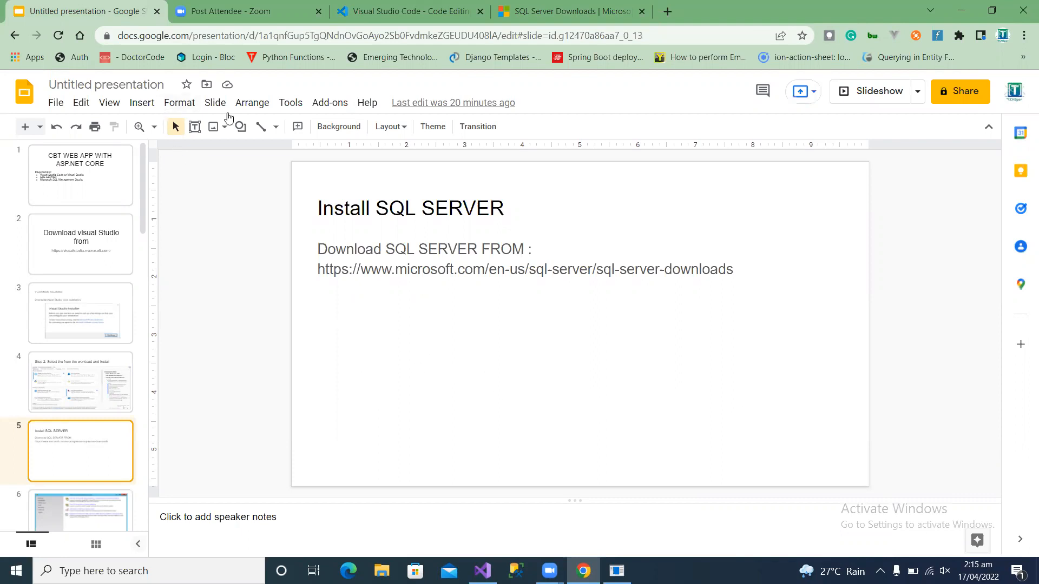
left_click(839, 89)
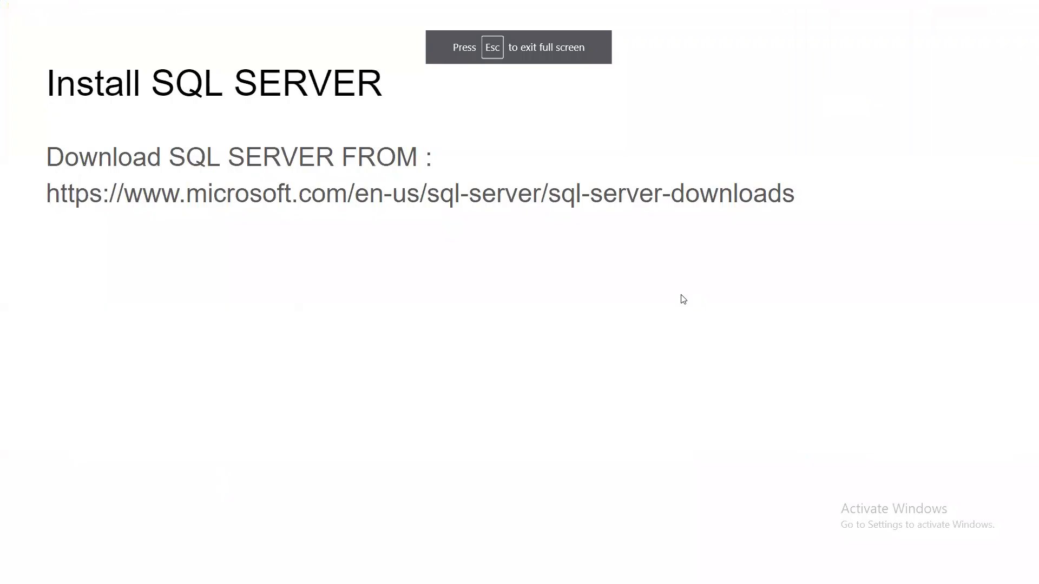
left_click(683, 299)
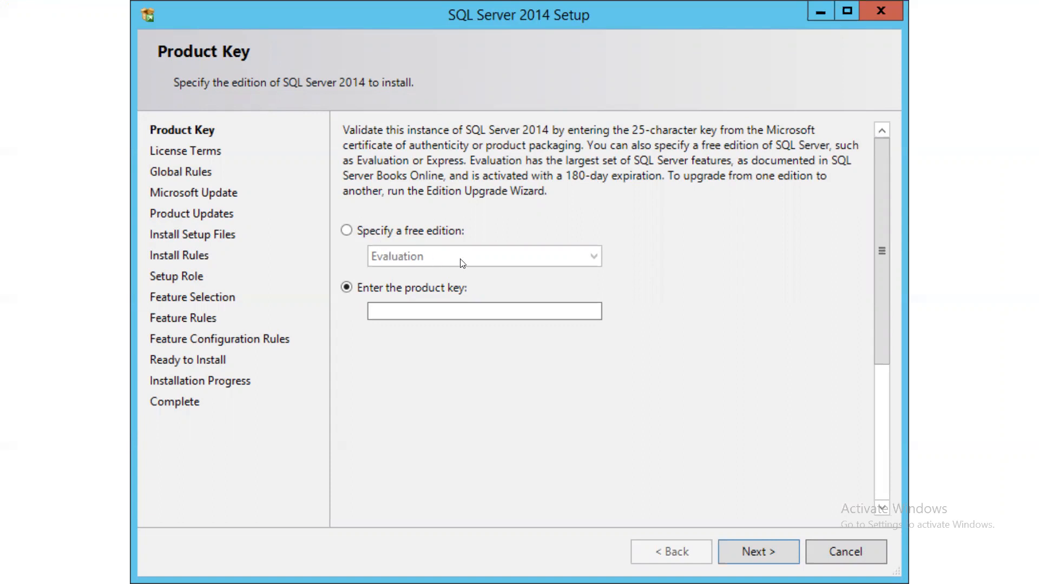
key("Return")
key("Return")
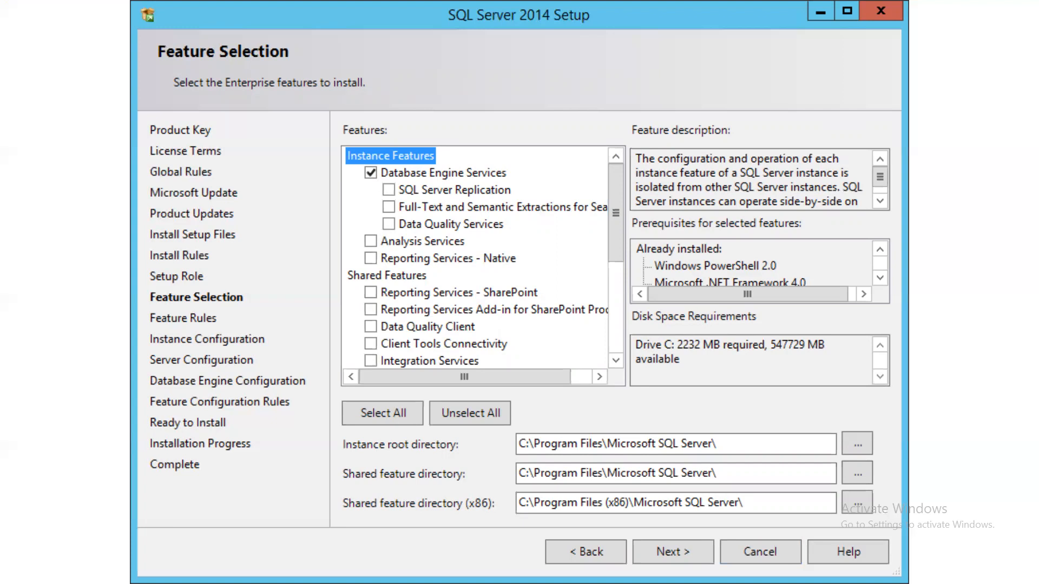
key("Right")
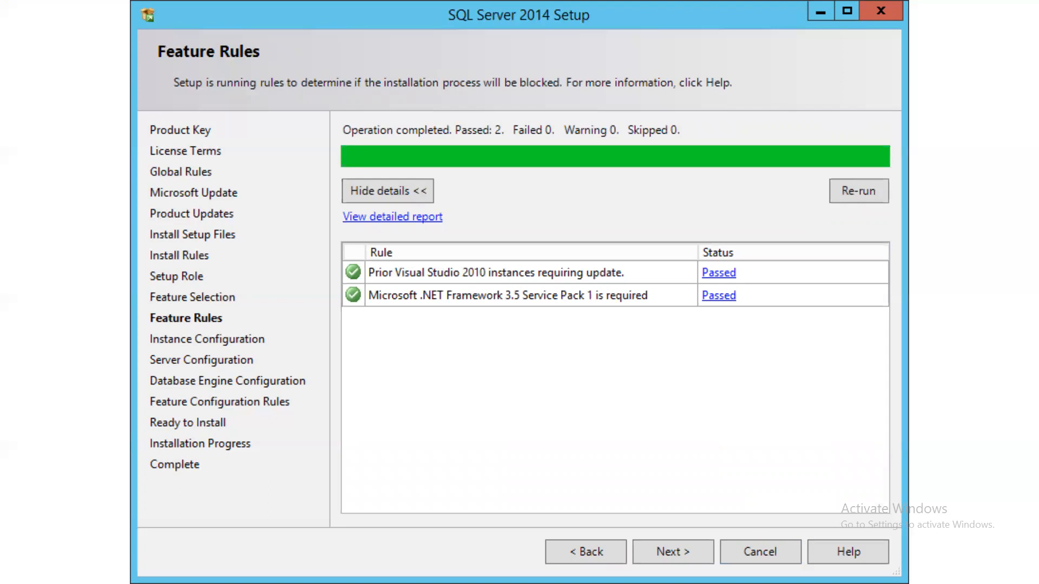
key("Right")
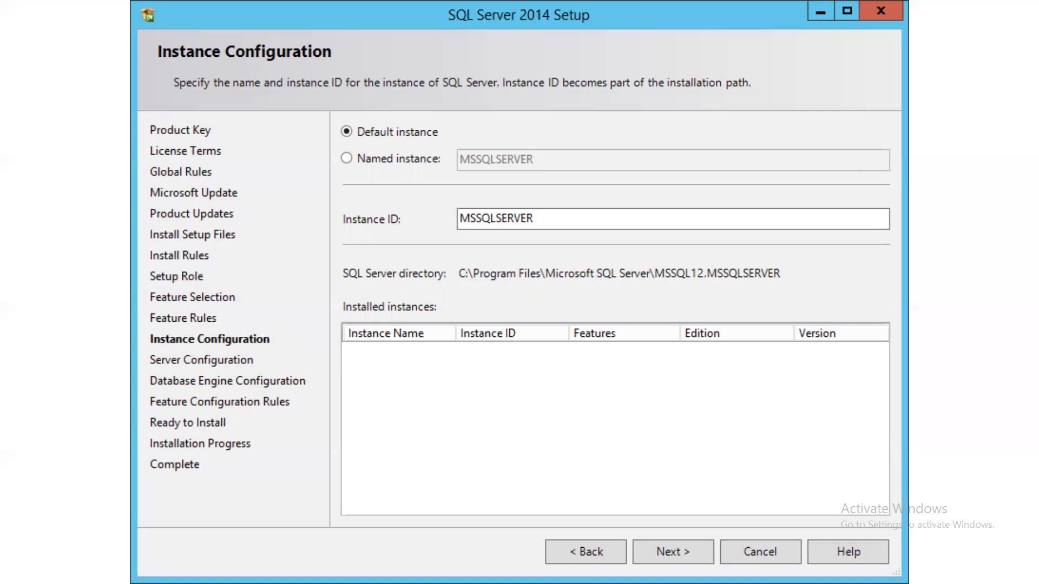
key("Right")
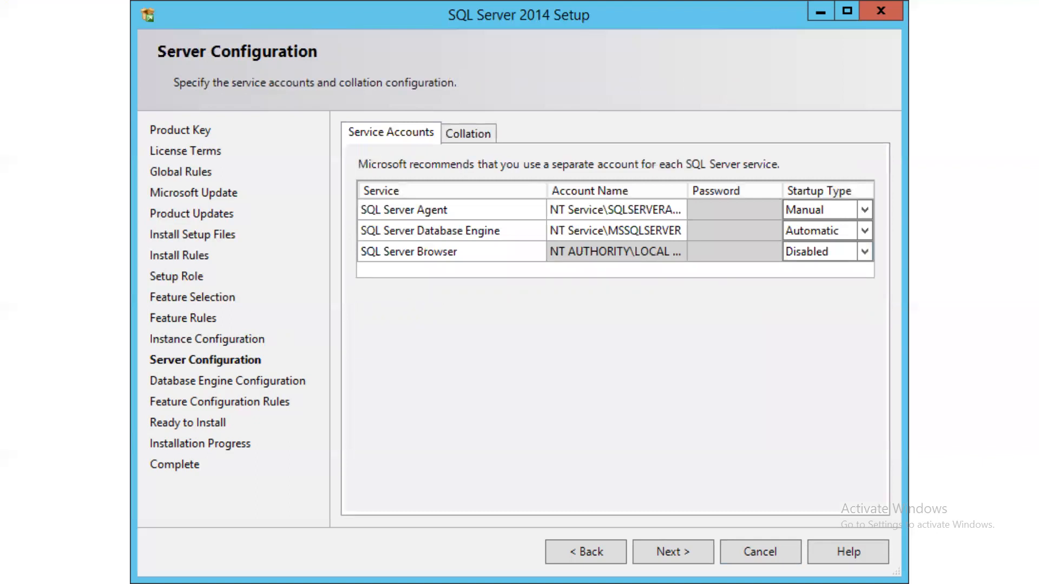
key("Left")
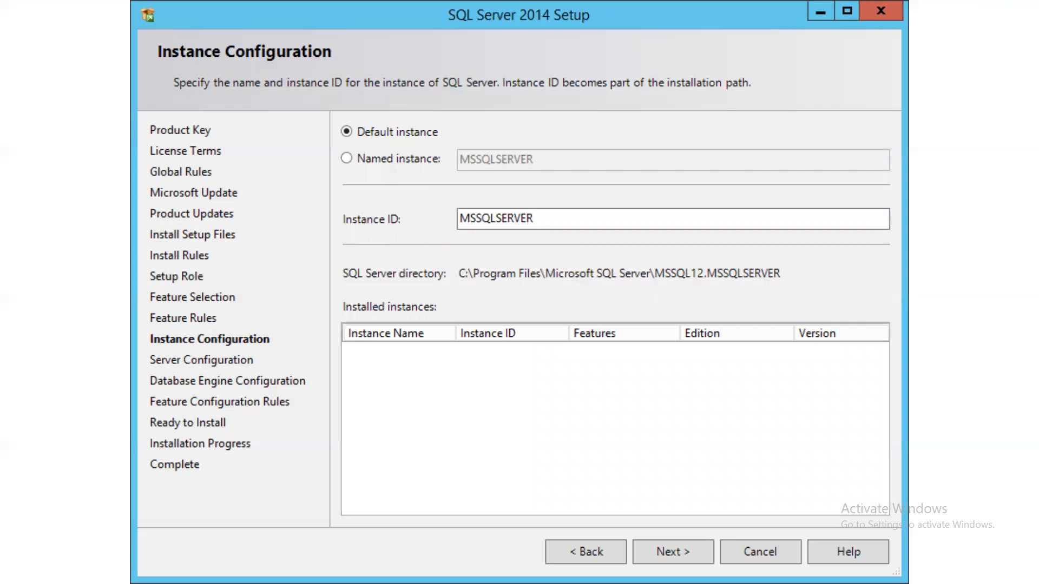
key("Right")
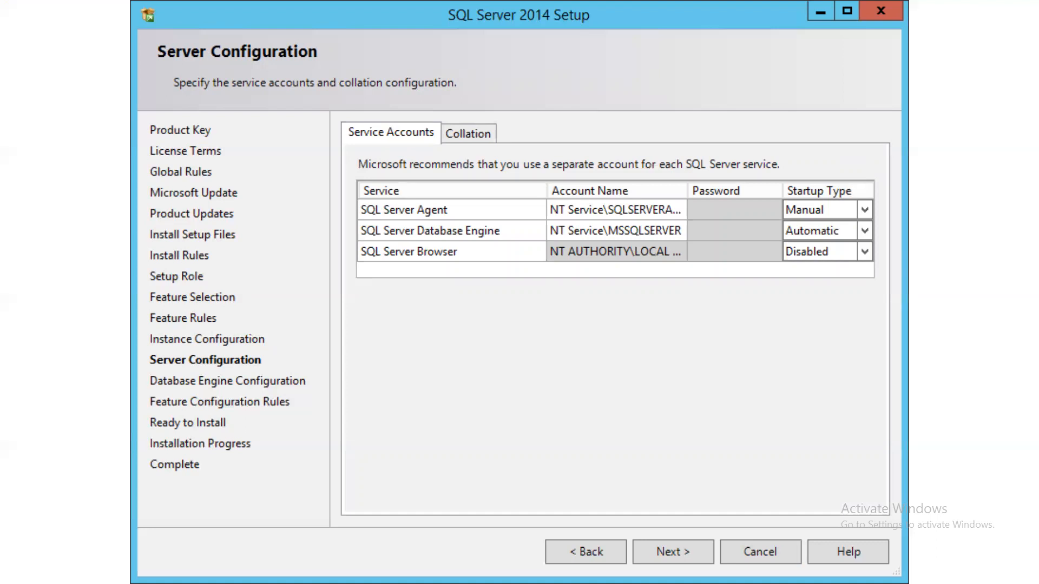
key("Right")
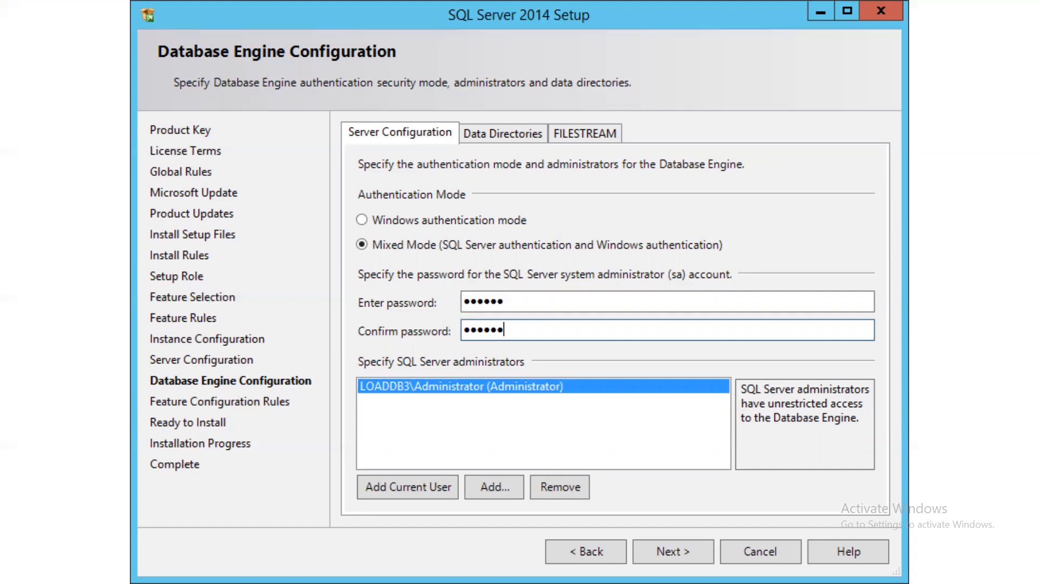
key("Return")
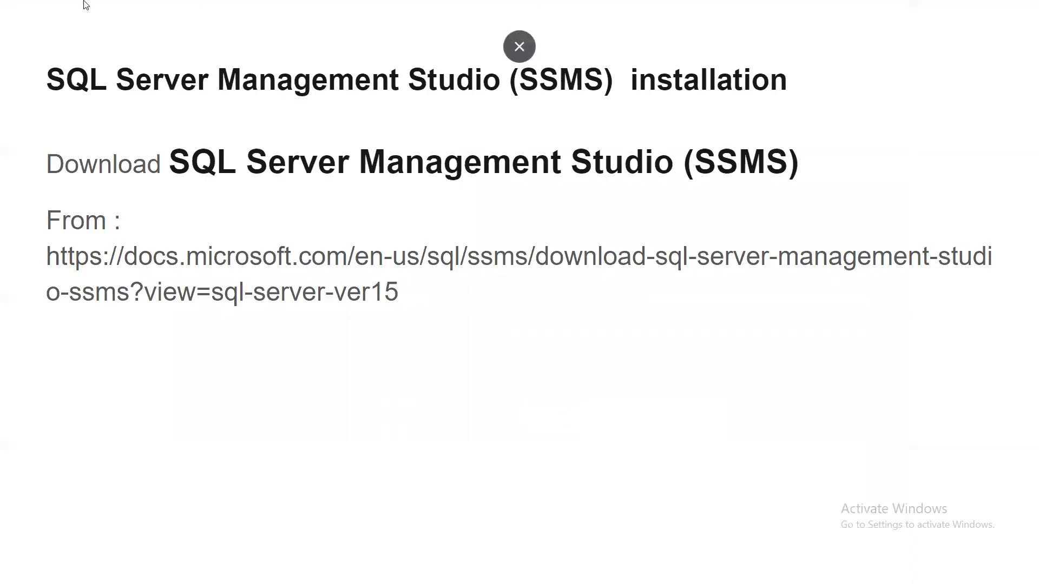
Leave the slideshow, search the web for "sql server management studio", and open the Download SSMS section of Microsoft's docs page.
key("Escape")
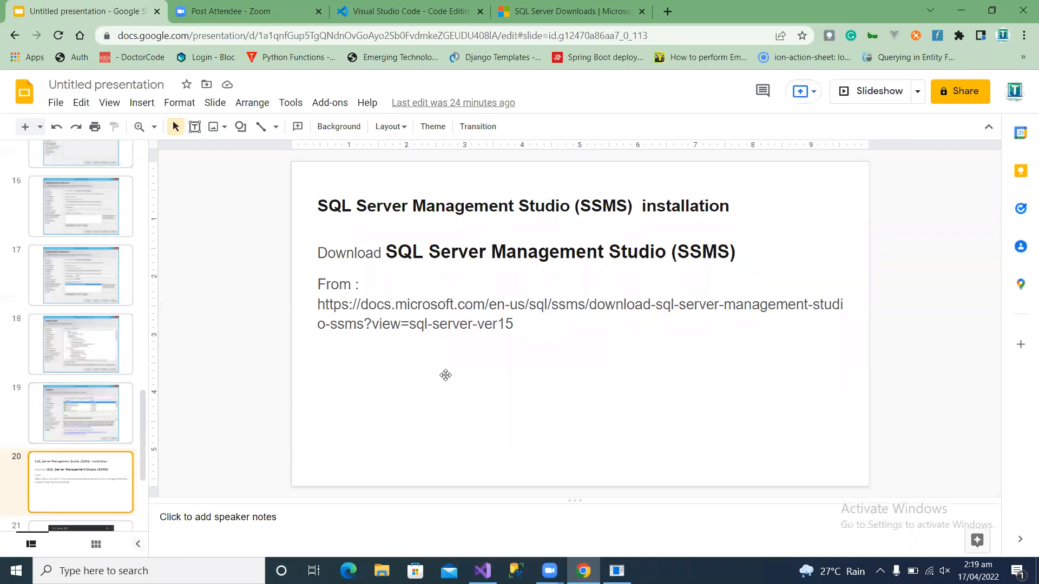
left_click(516, 571)
left_click(562, 11)
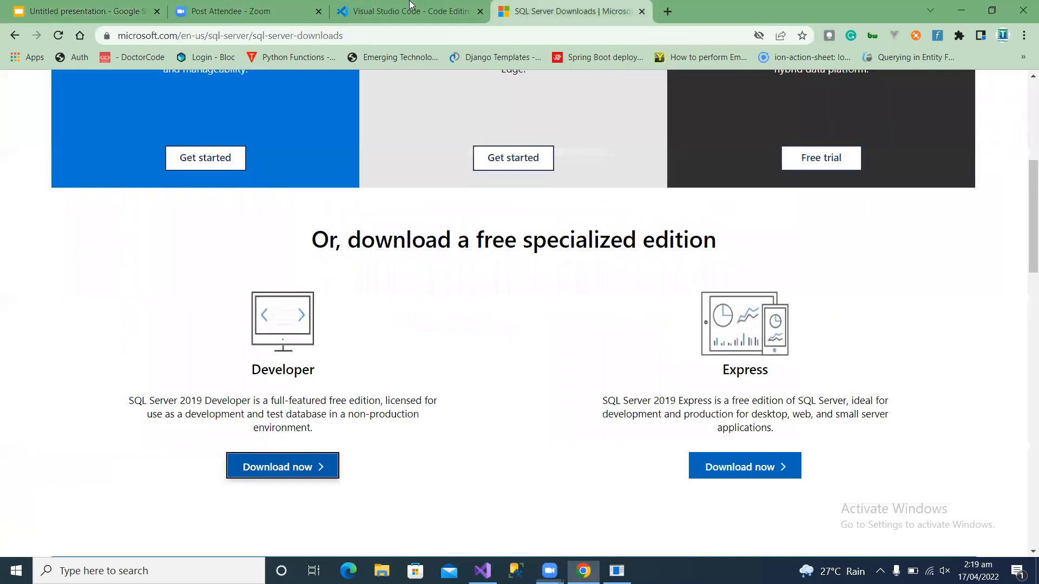
left_click(476, 40)
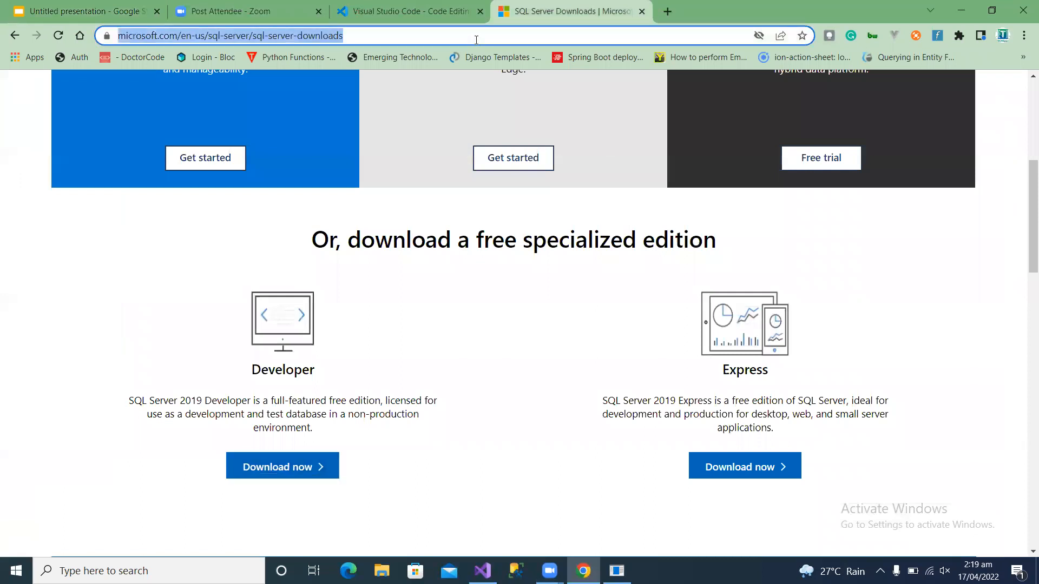
type("sql")
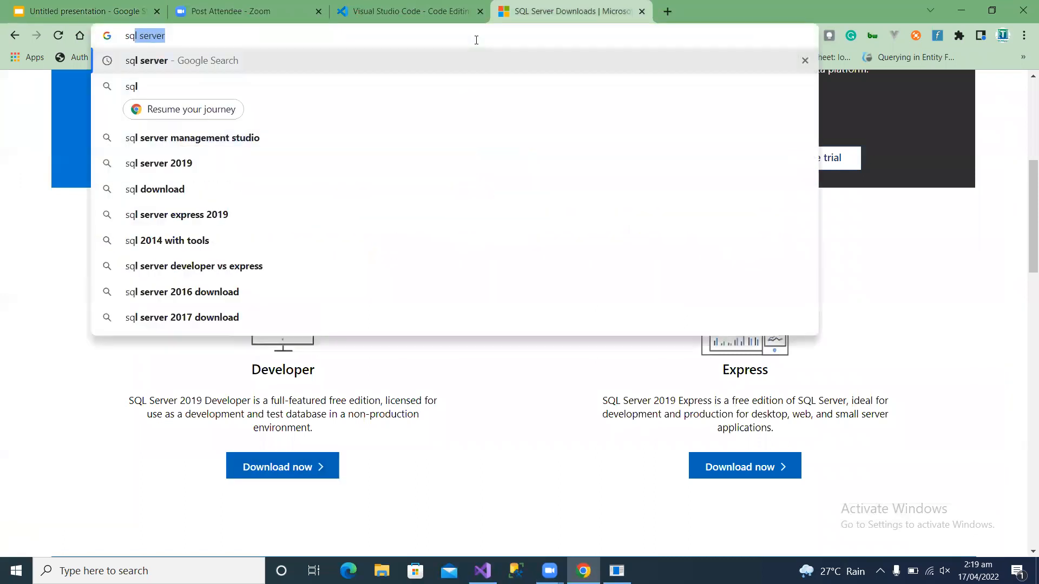
type(" server")
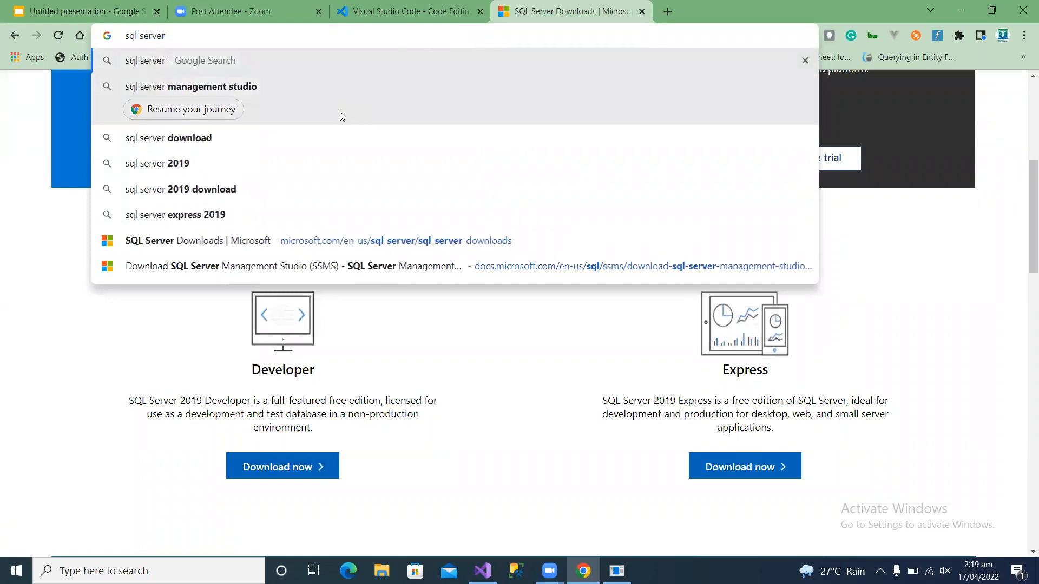
left_click(340, 112)
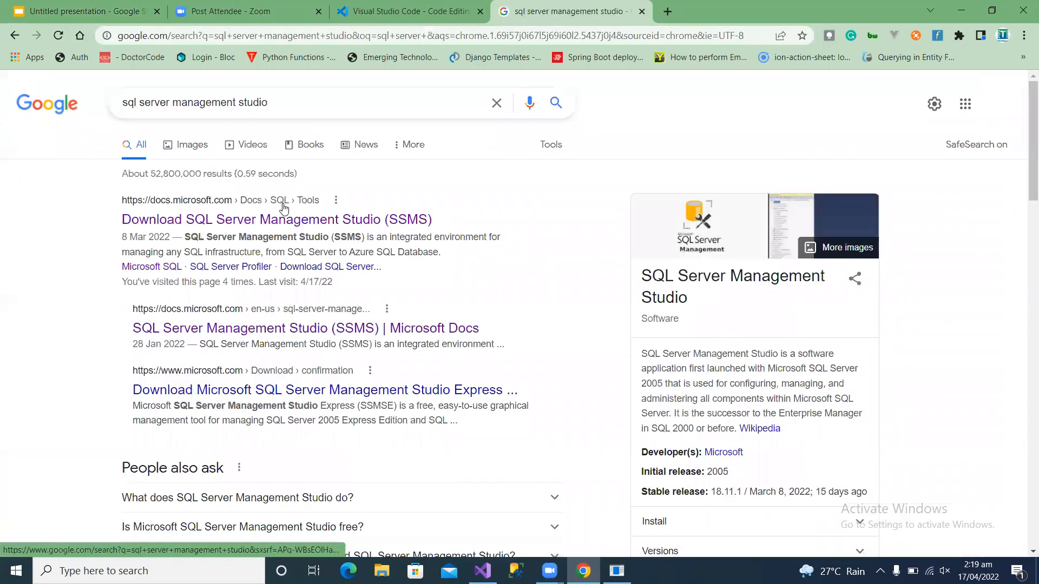
left_click(281, 214)
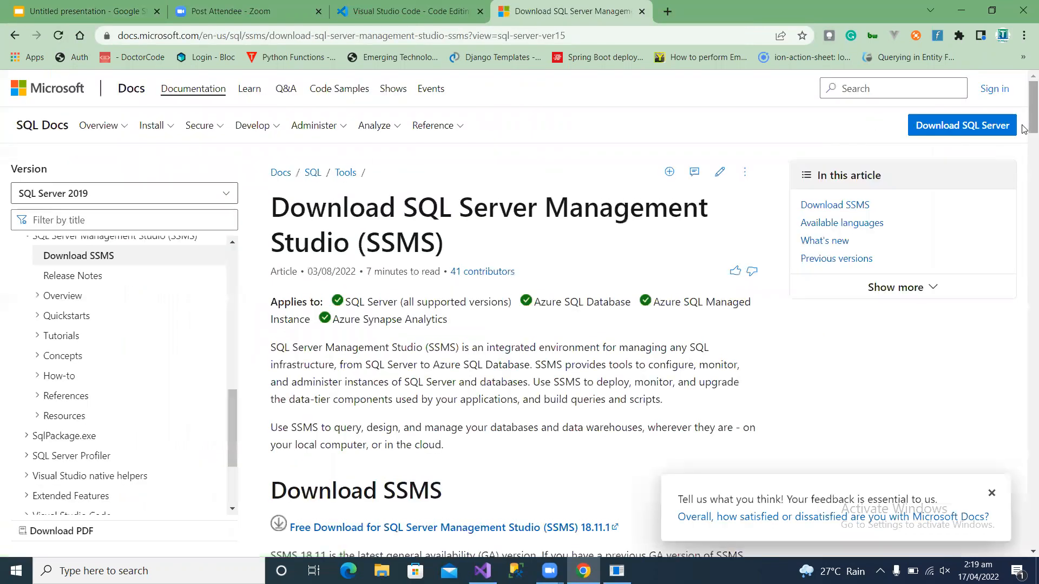
left_click_drag(1024, 133, 1024, 91)
left_click_drag(1024, 134, 1024, 158)
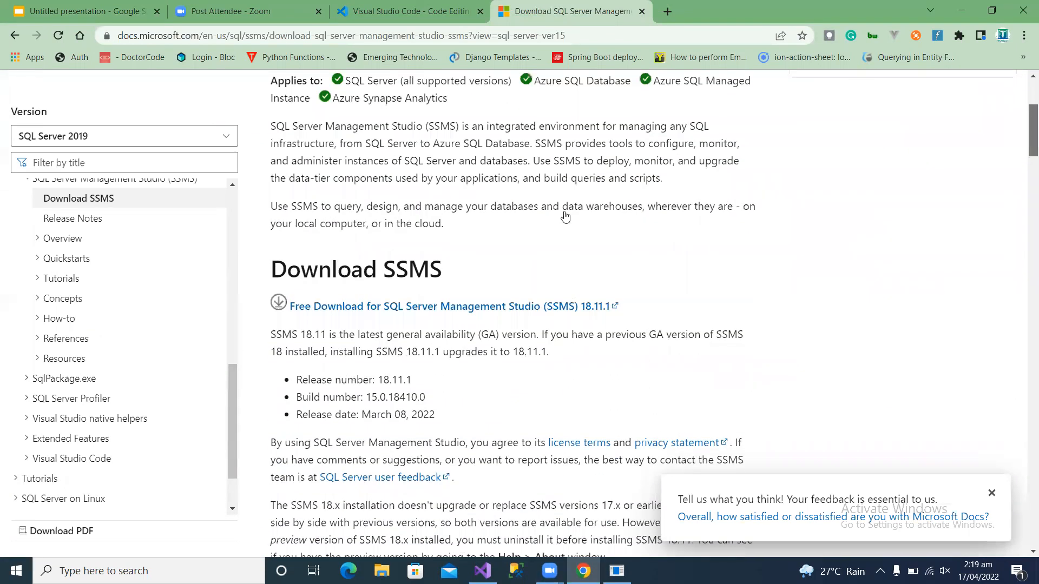
scroll(565, 218, "down", 2)
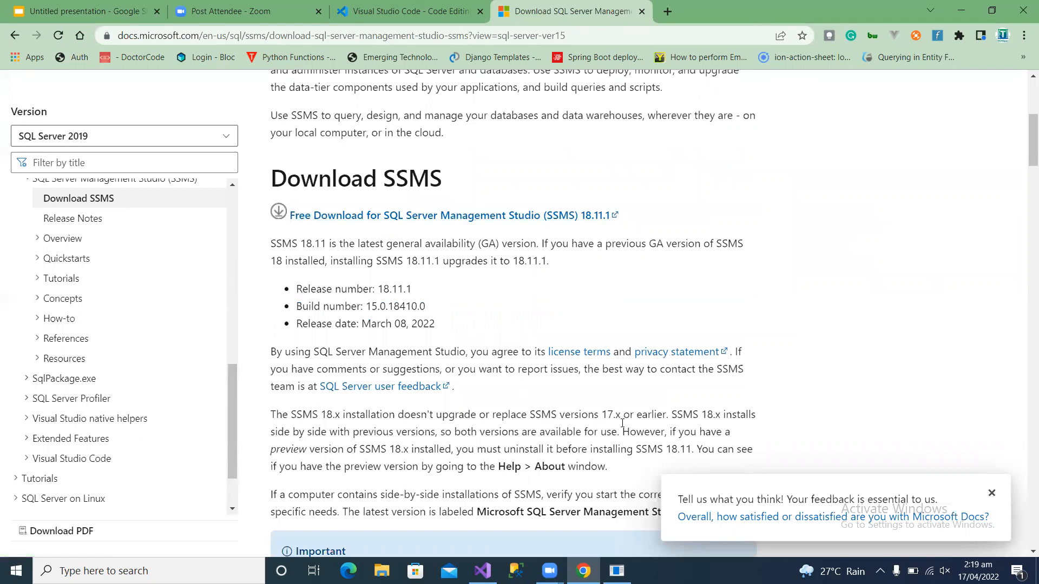
Return to the Google Slides presentation and present the SQL Server Management Studio (SSMS) installation slide full screen.
left_click(48, 11)
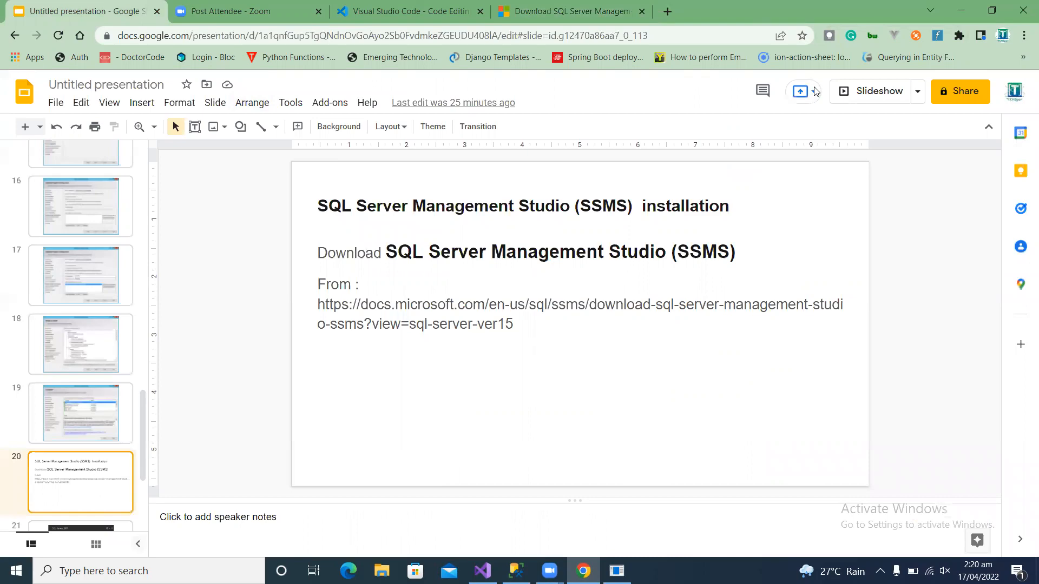
left_click(846, 101)
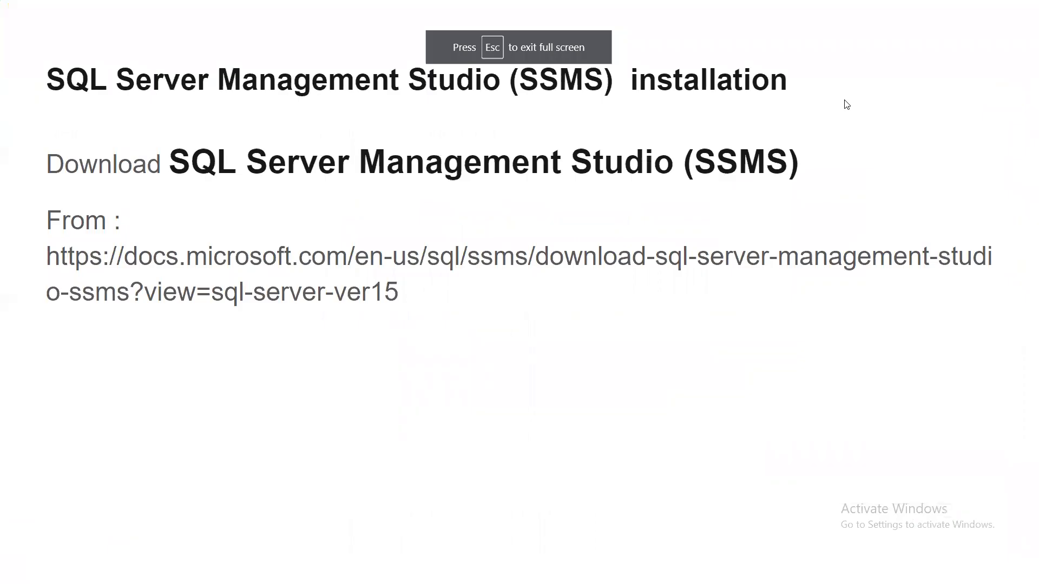
key("Left")
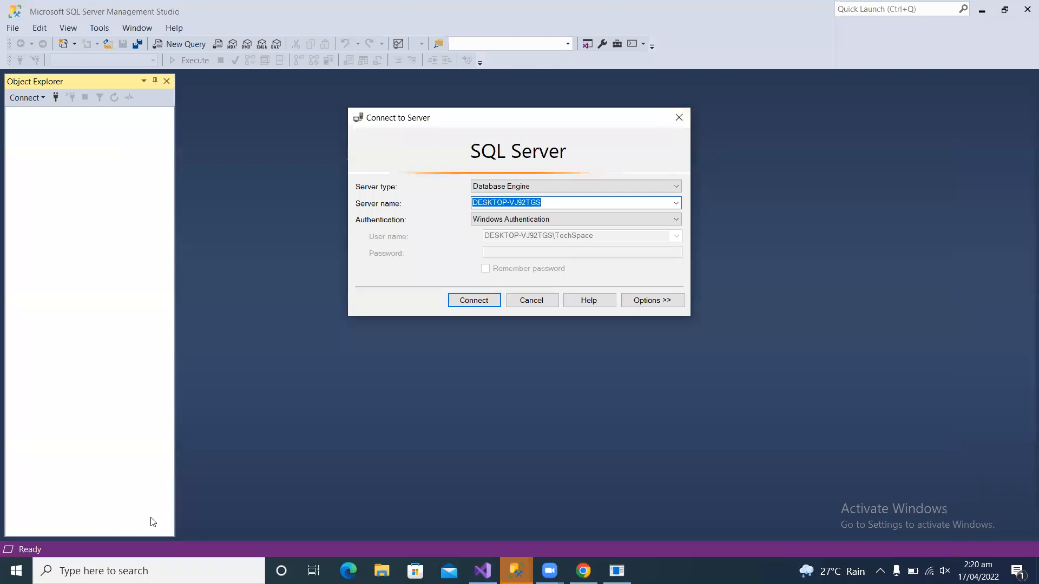
Search Windows for "sql" and open Microsoft SQL Server Management Studio 18.
left_click(16, 571)
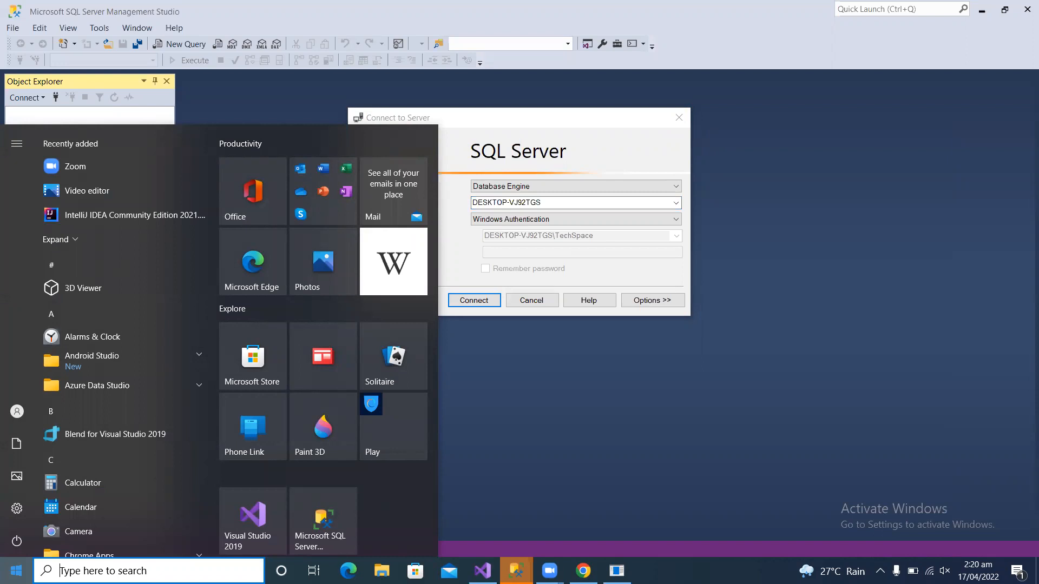
type("m")
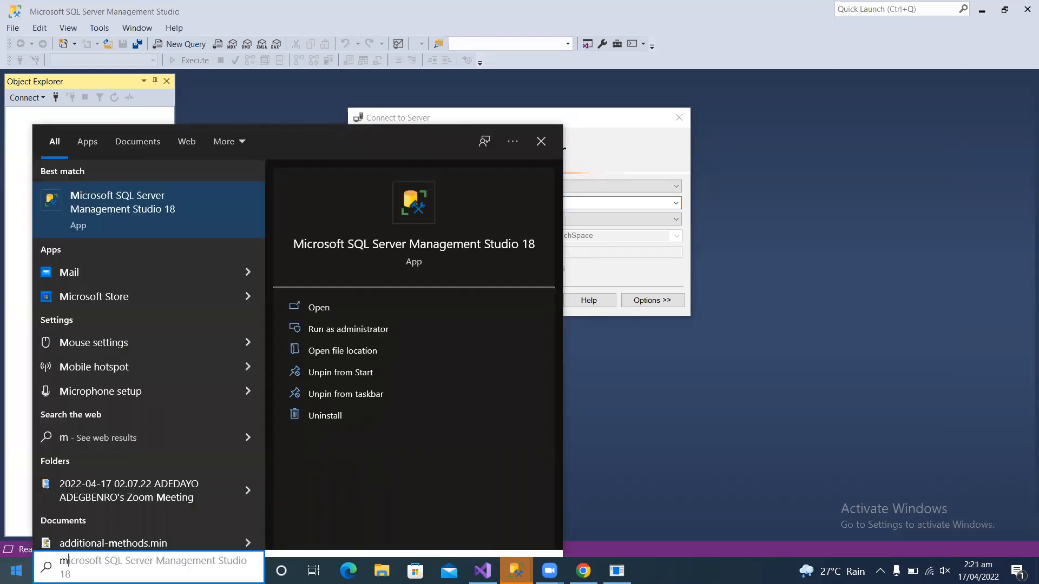
key("BackSpace")
type("sql")
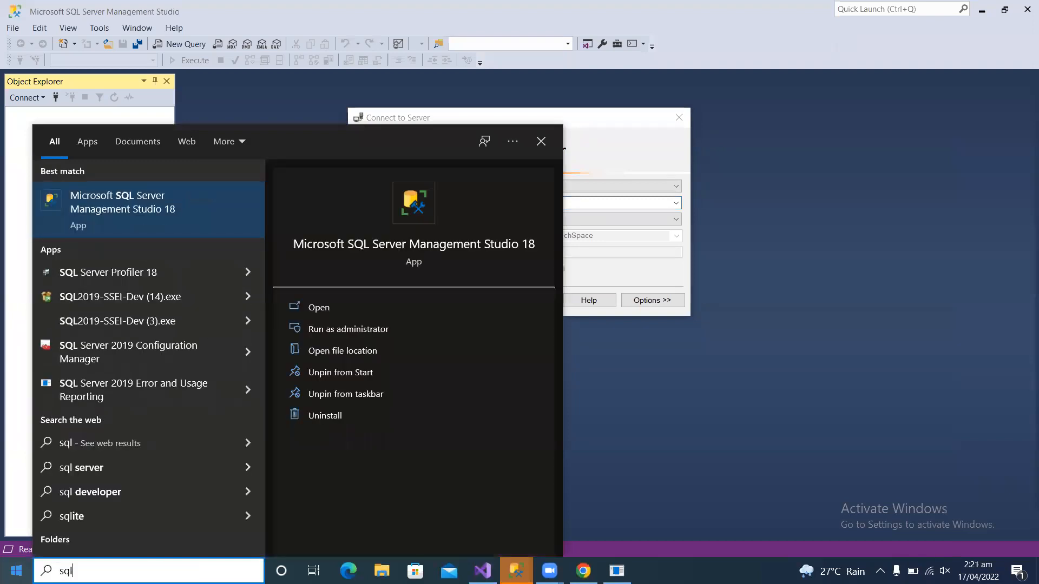
left_click(112, 217)
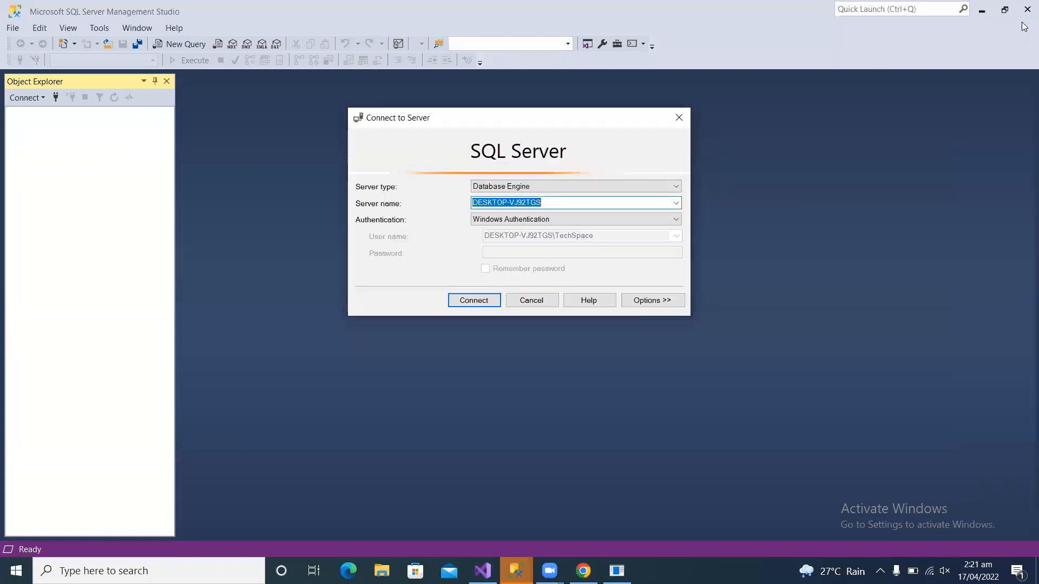
Dismiss the Connect to Server dialog, and close both SQL Server Management Studio and the Visual Studio 2019 start window.
left_click(540, 304)
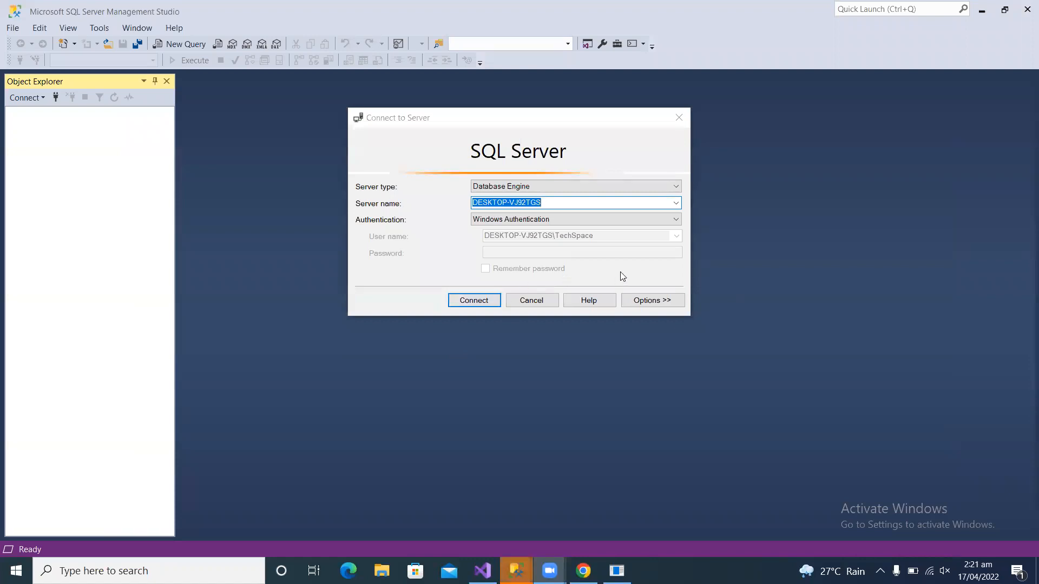
left_click(676, 118)
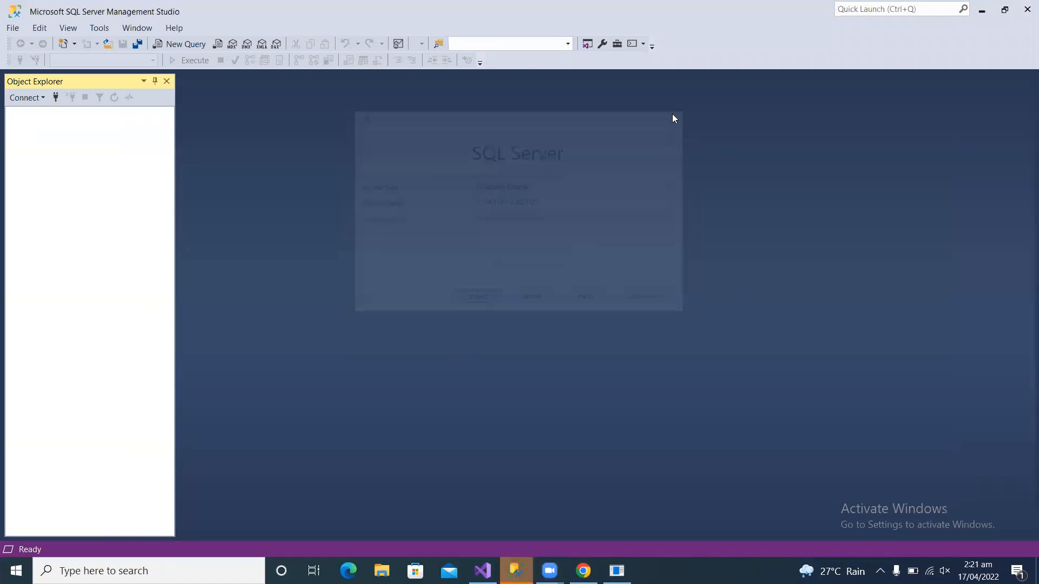
left_click(1026, 9)
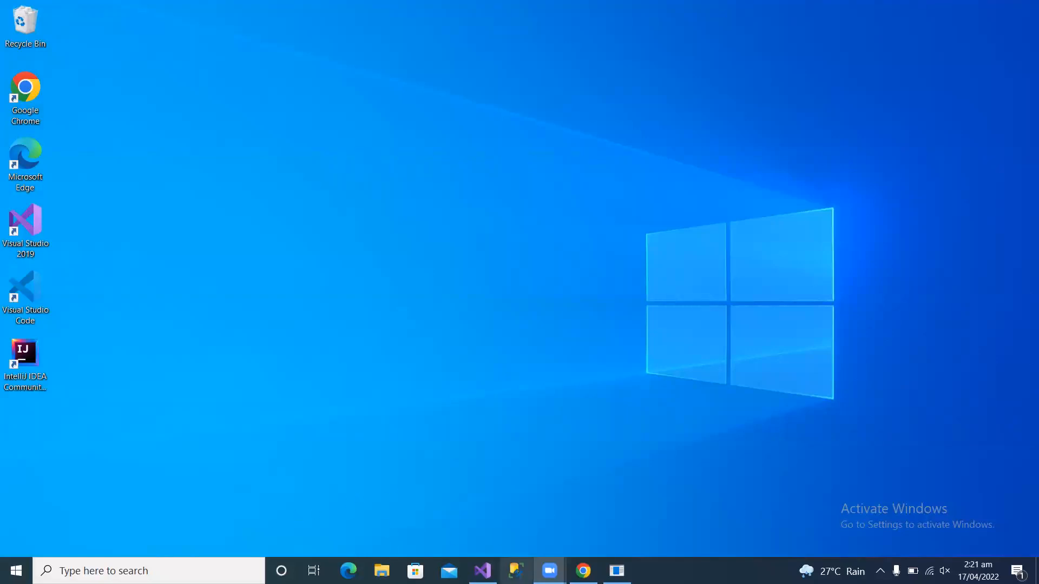
left_click(482, 570)
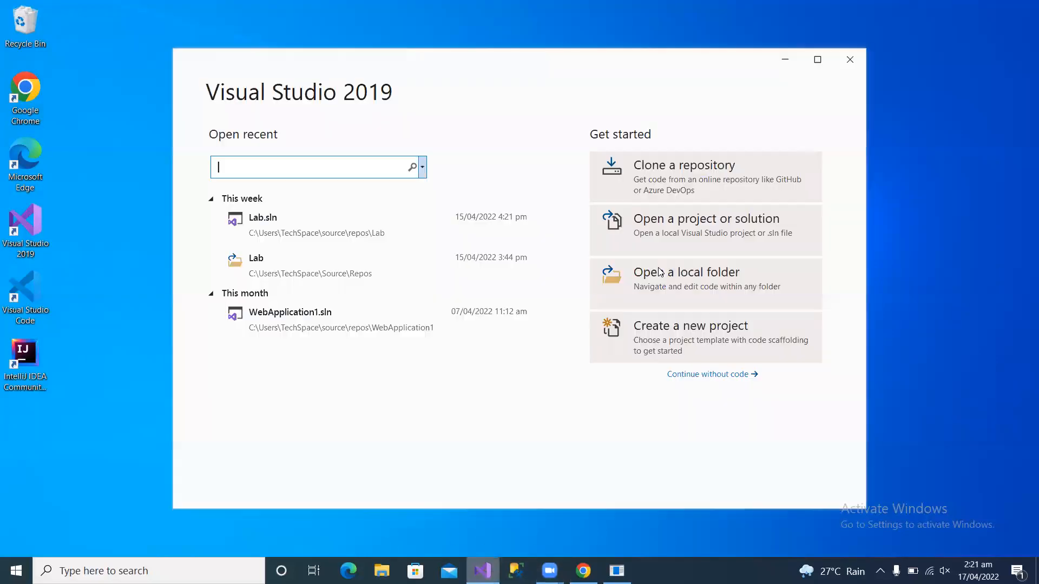
left_click(849, 61)
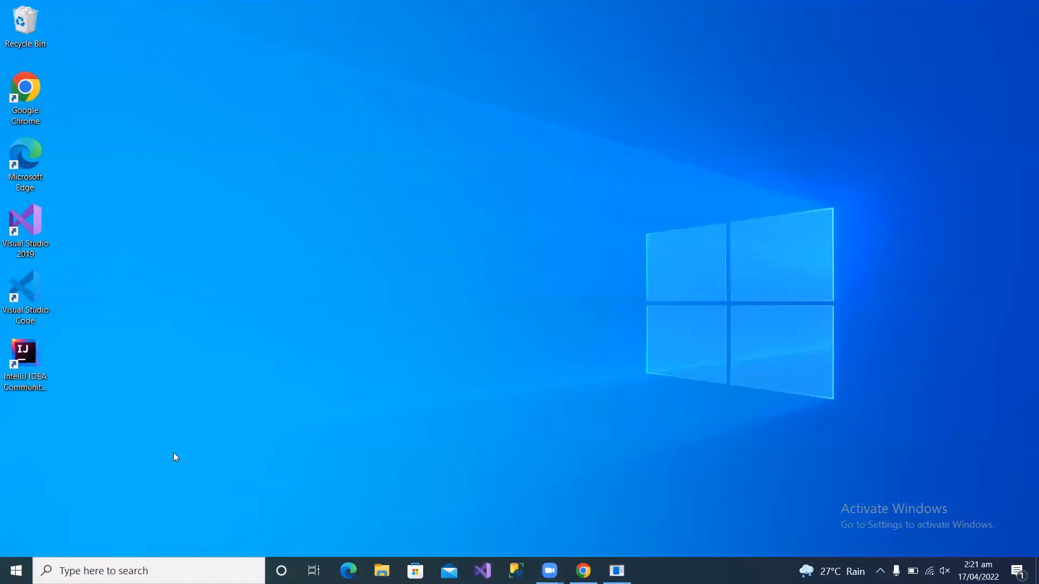
Open Visual Studio 2019 from the desktop, and launch Microsoft SQL Server Management Studio 18 through a Windows search for "sql".
double_click(21, 240)
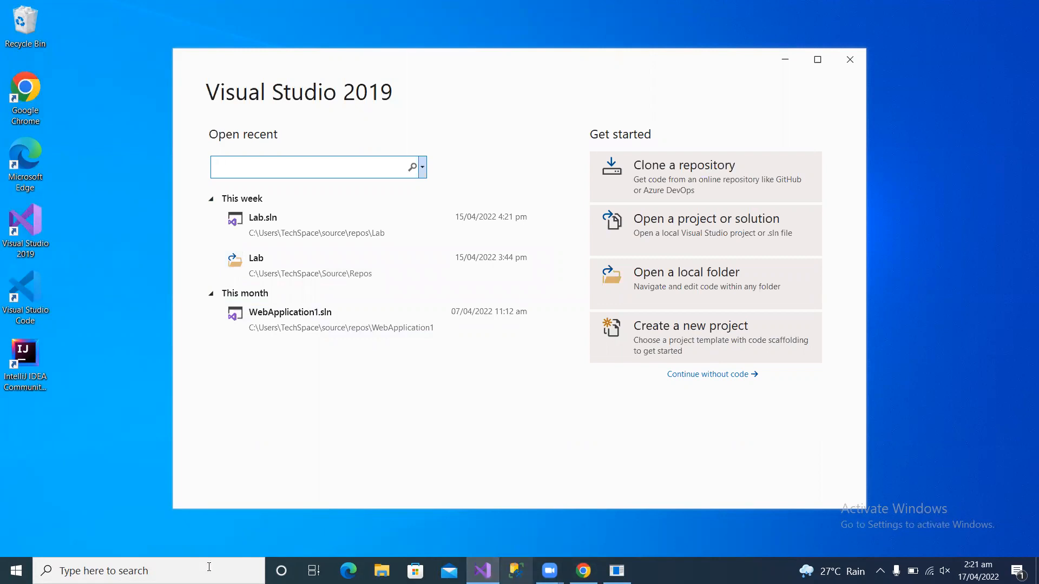
left_click(136, 571)
type("sql")
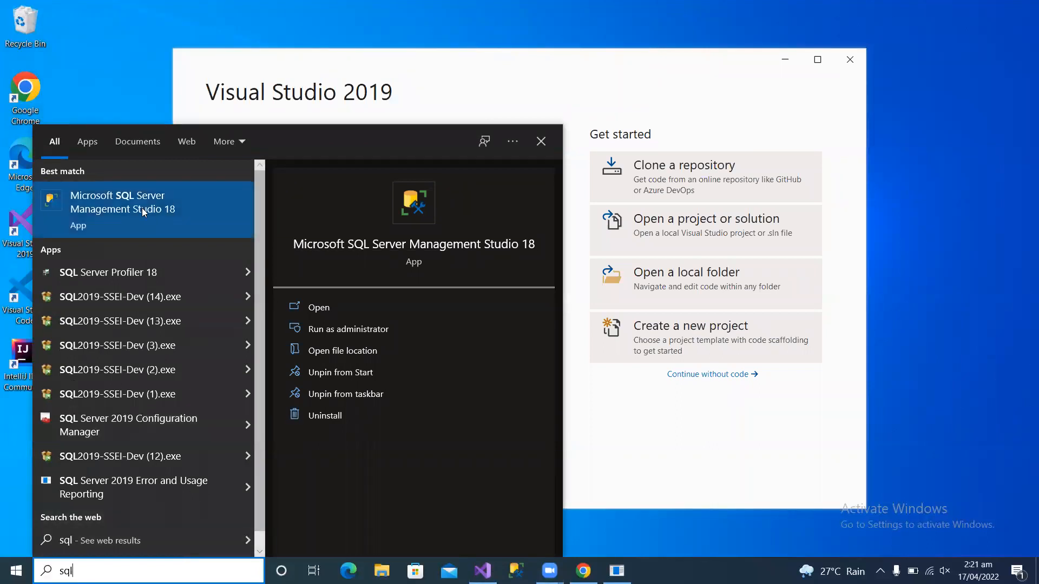
left_click(94, 204)
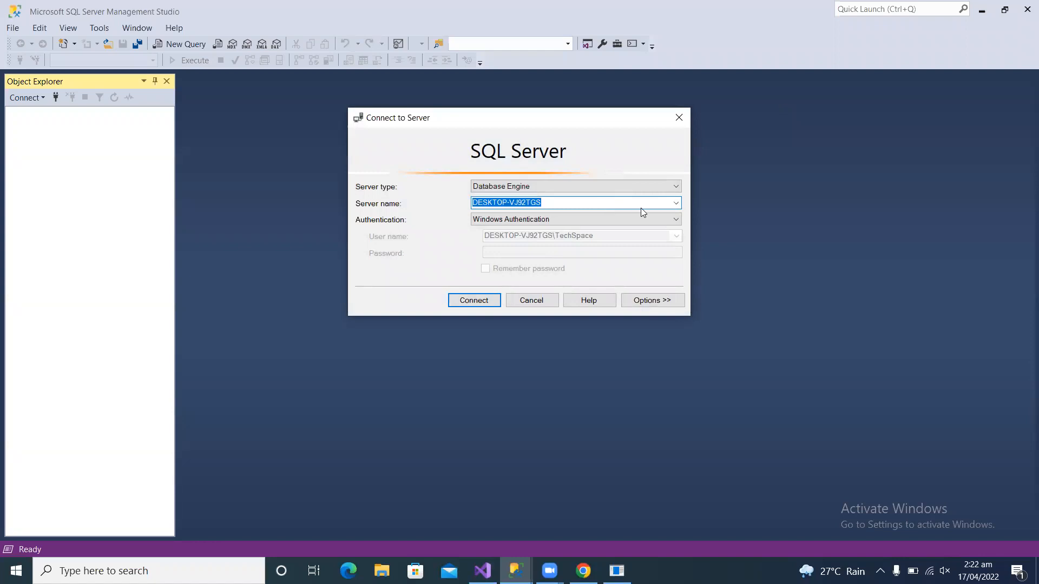
Browse the local servers for the connection, examine the Database Engine entry, and close the server browser without choosing one.
left_click(676, 203)
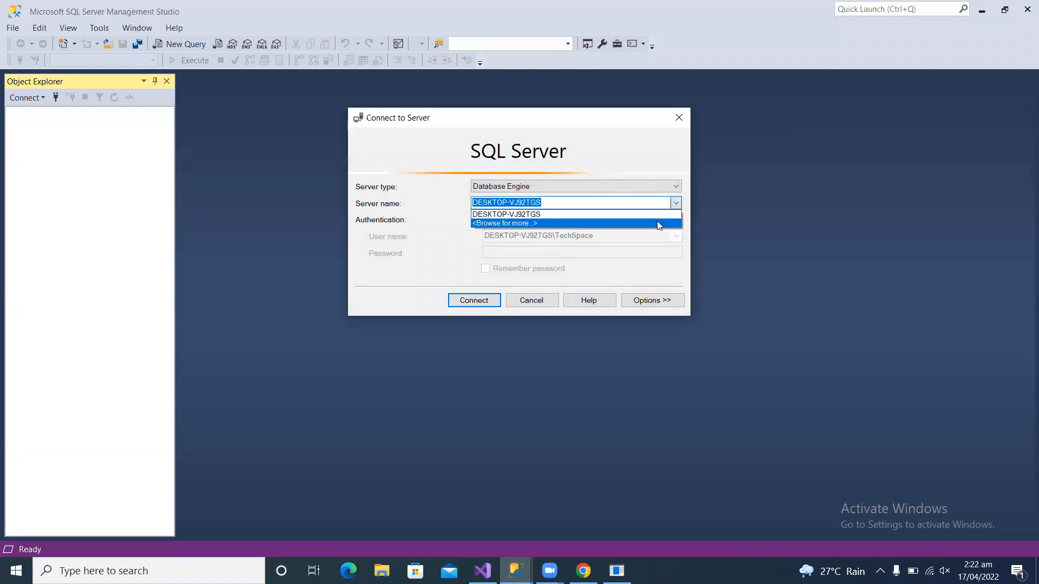
left_click(657, 223)
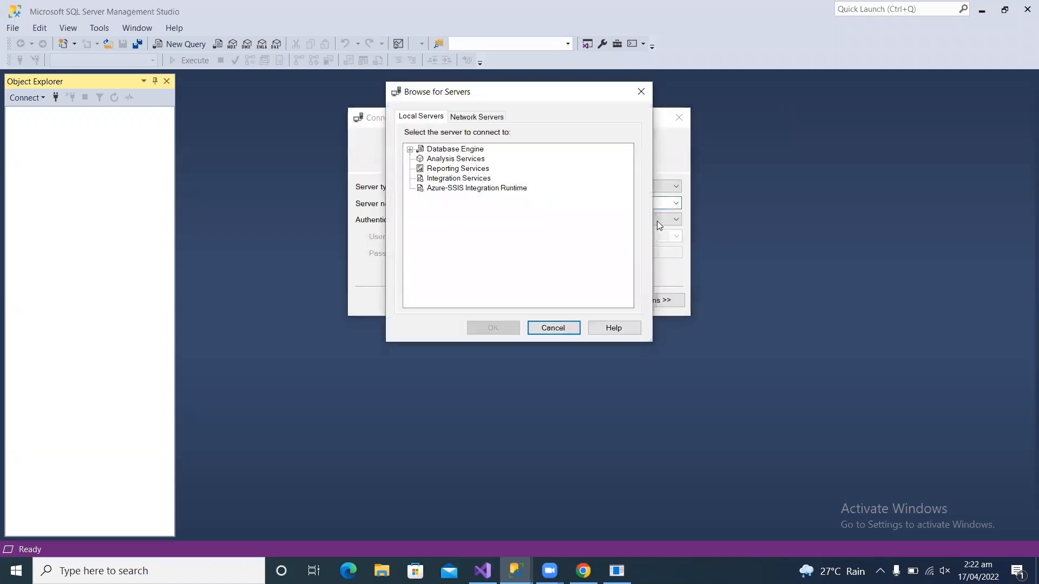
left_click(441, 151)
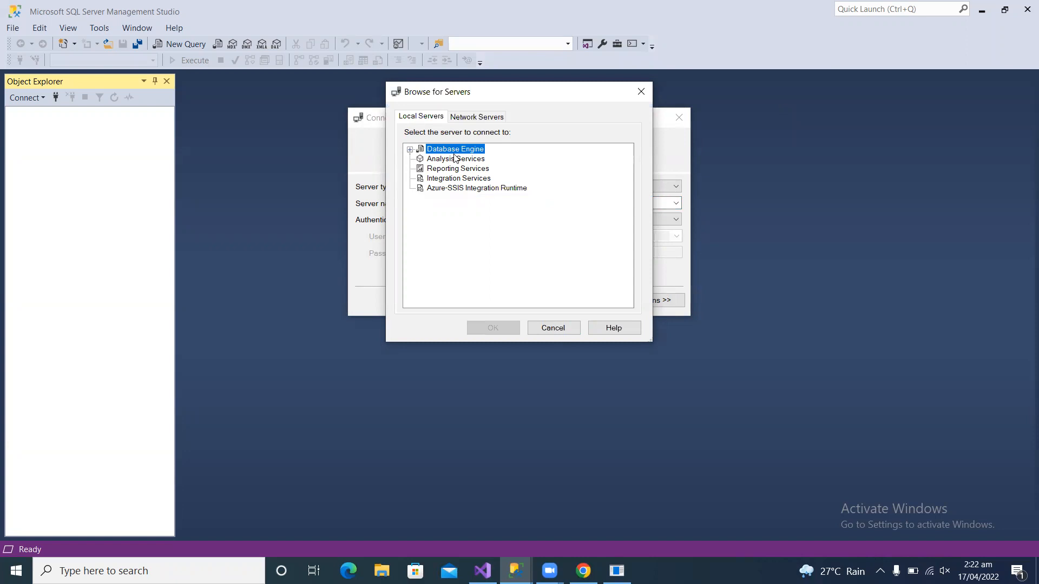
left_click(640, 90)
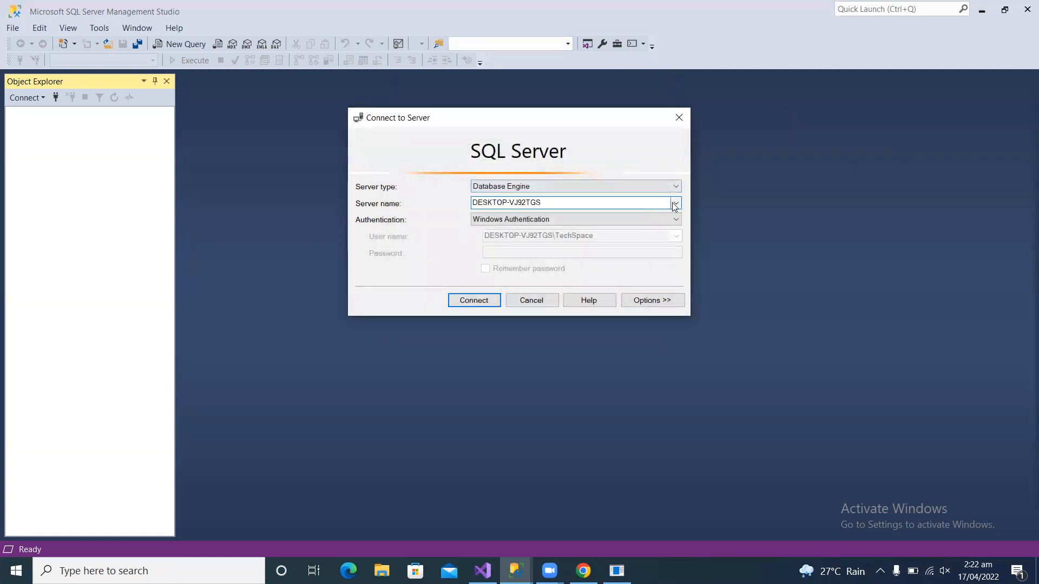
Check the server type and server name choices, and connect to the Database Engine DESKTOP-VJ92TGS with Windows Authentication.
left_click(542, 187)
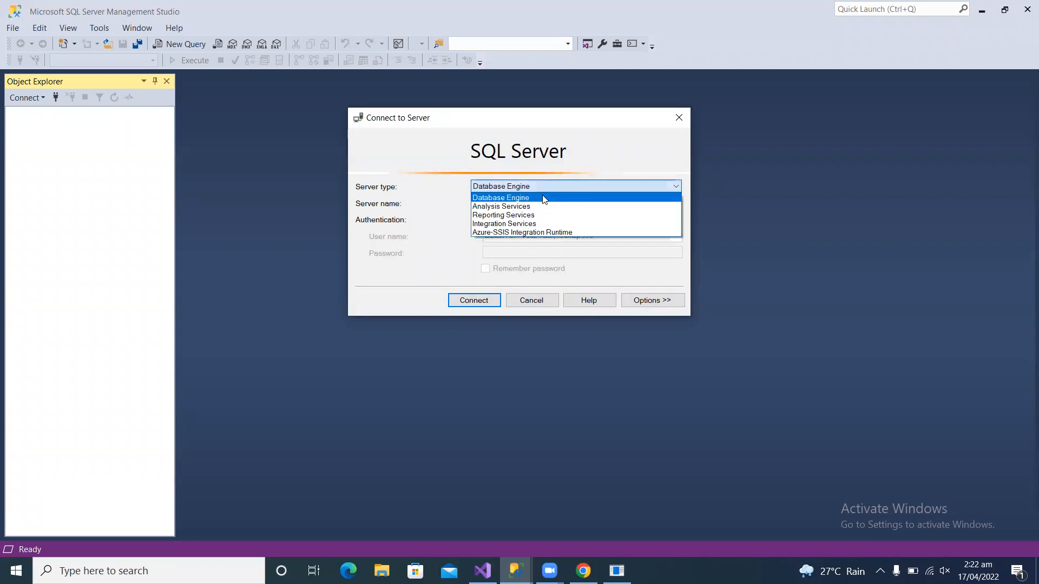
left_click(536, 187)
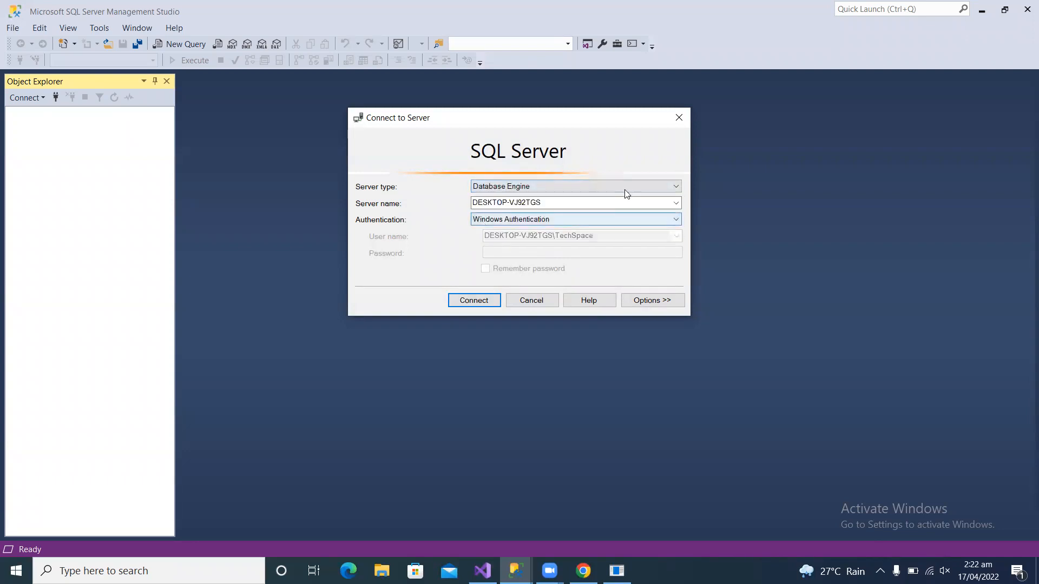
left_click(676, 206)
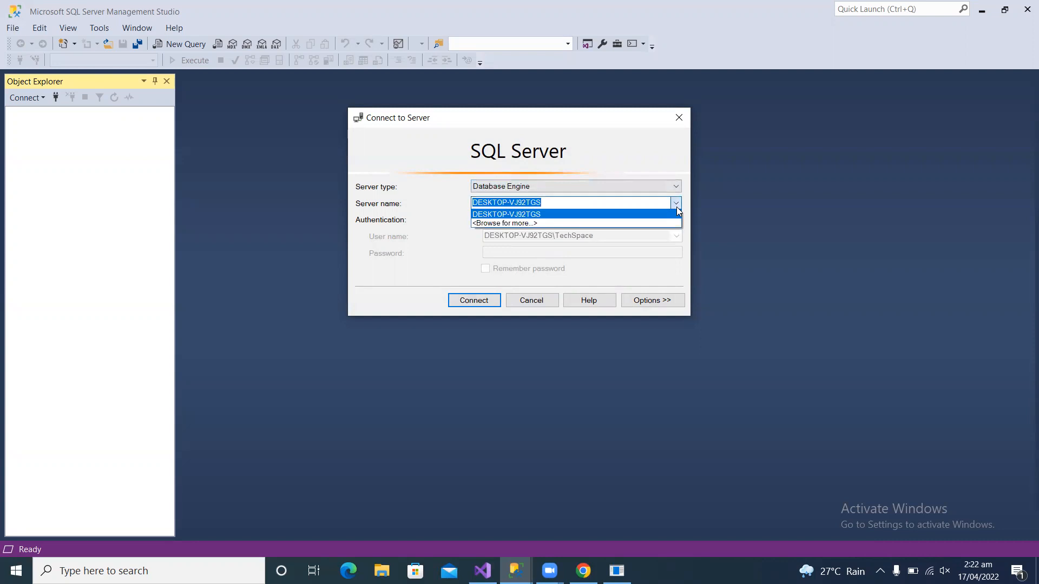
left_click(676, 207)
left_click(676, 207)
left_click(642, 206)
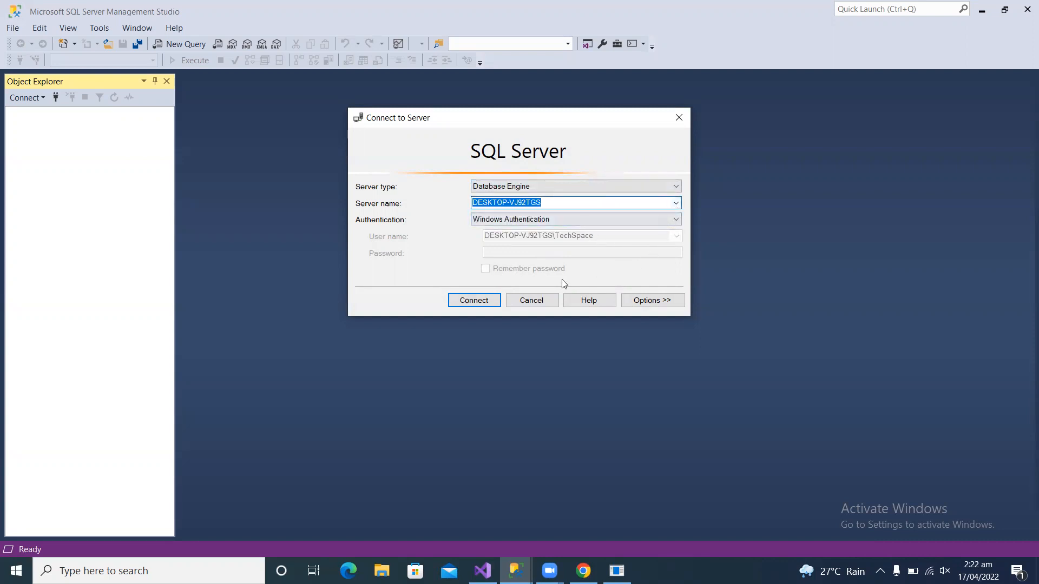
left_click(474, 301)
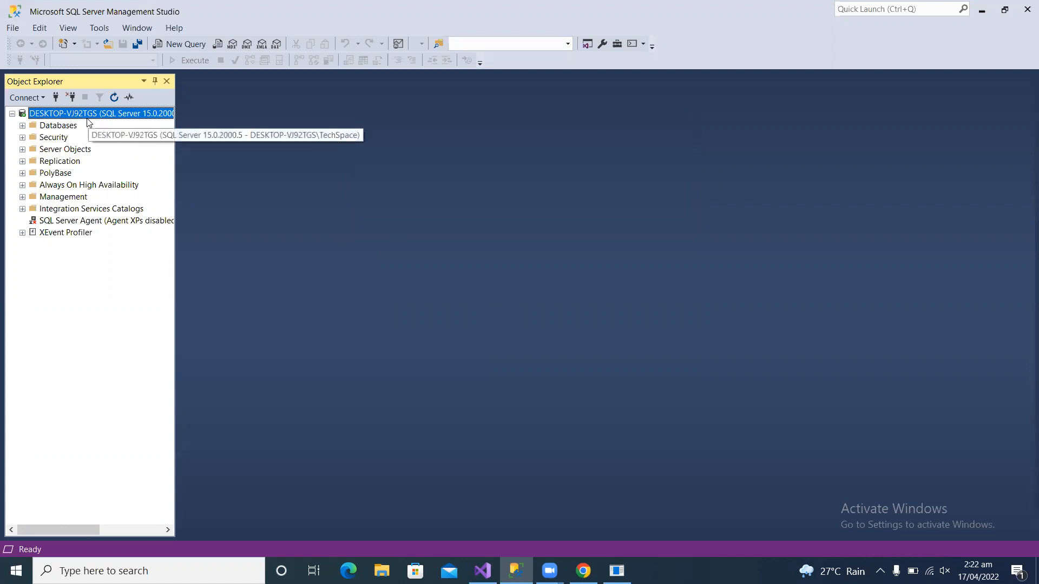
Create a new database named testDb under the server's Databases folder, keeping the default owner and file settings.
left_click(22, 125)
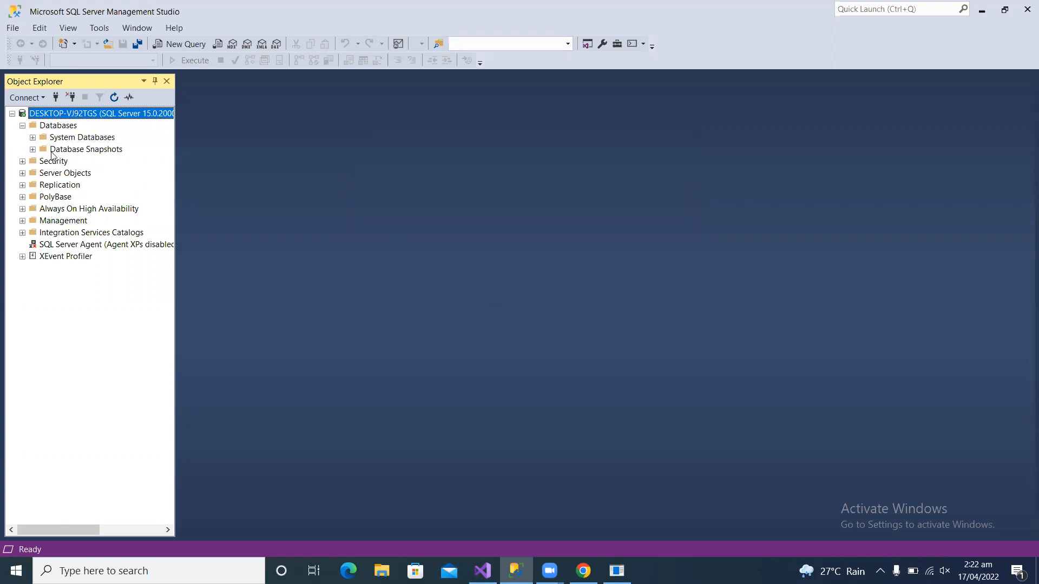
right_click(54, 129)
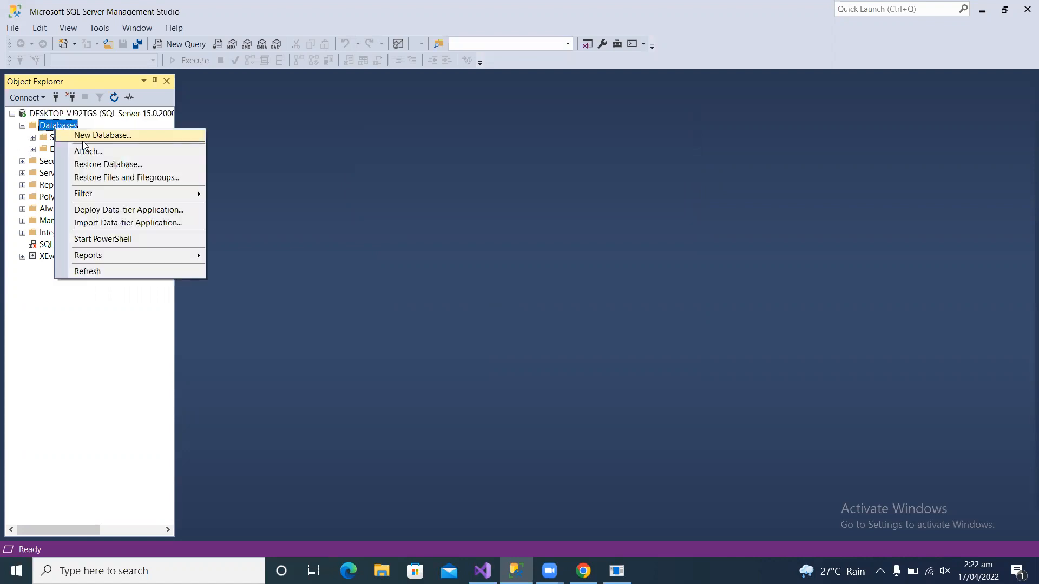
left_click(87, 138)
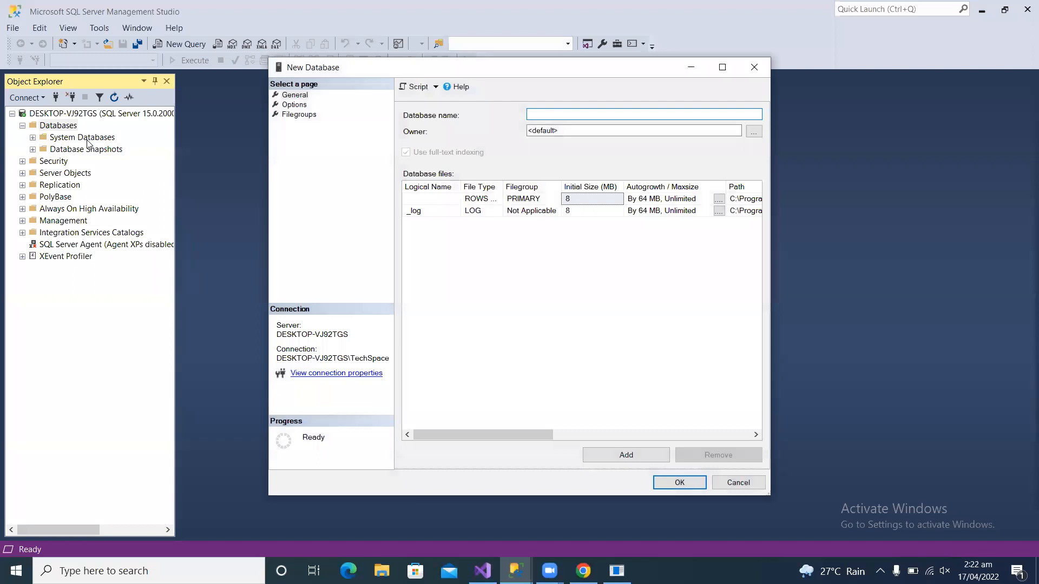
type("test")
key("BackSpace")
key("BackSpace")
key("BackSpace")
key("BackSpace")
type("MyT")
key("BackSpace")
key("BackSpace")
key("BackSpace")
type("Test")
key("BackSpace")
key("BackSpace")
key("BackSpace")
key("BackSpace")
type("testDb")
left_click(664, 480)
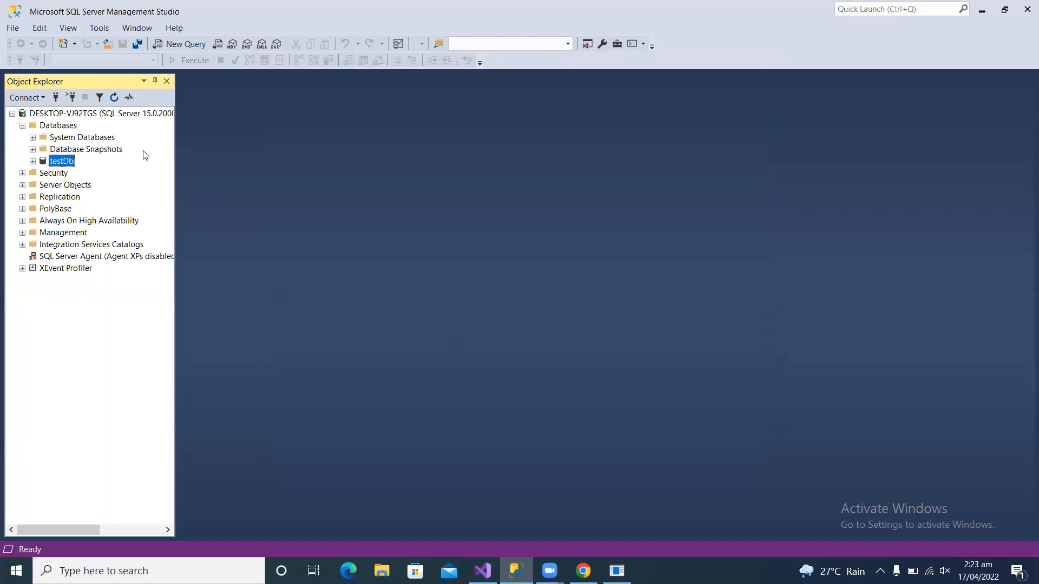
Expand the testDb database and its Tables folder, and open a new query window for testDb.
left_click(33, 161)
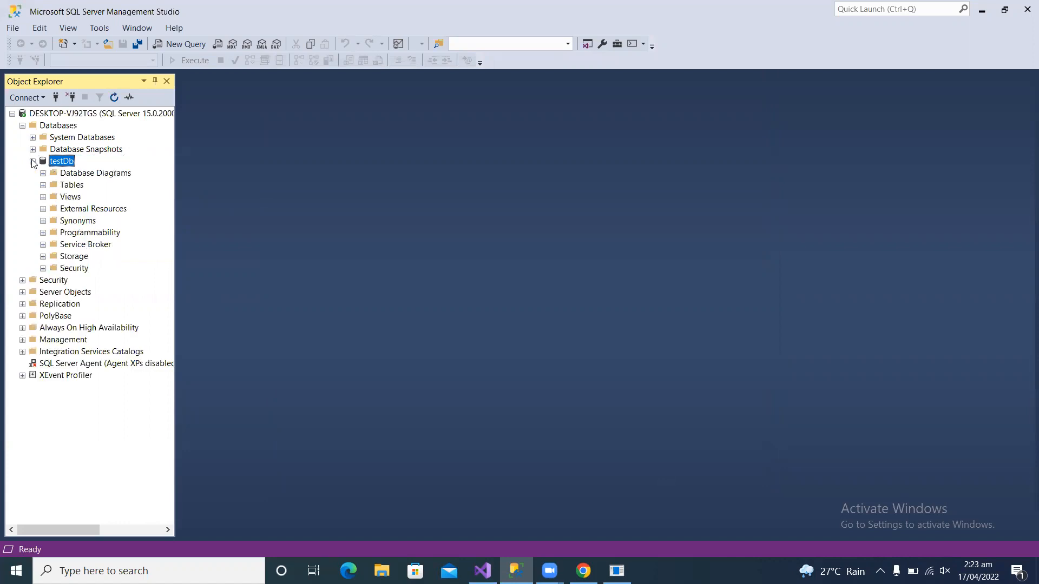
left_click(44, 185)
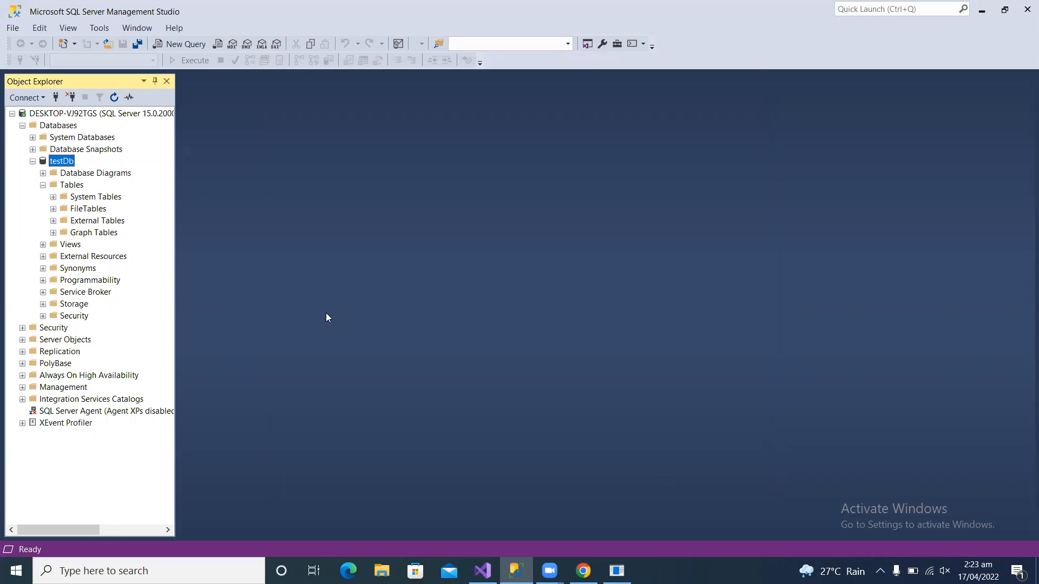
left_click(172, 43)
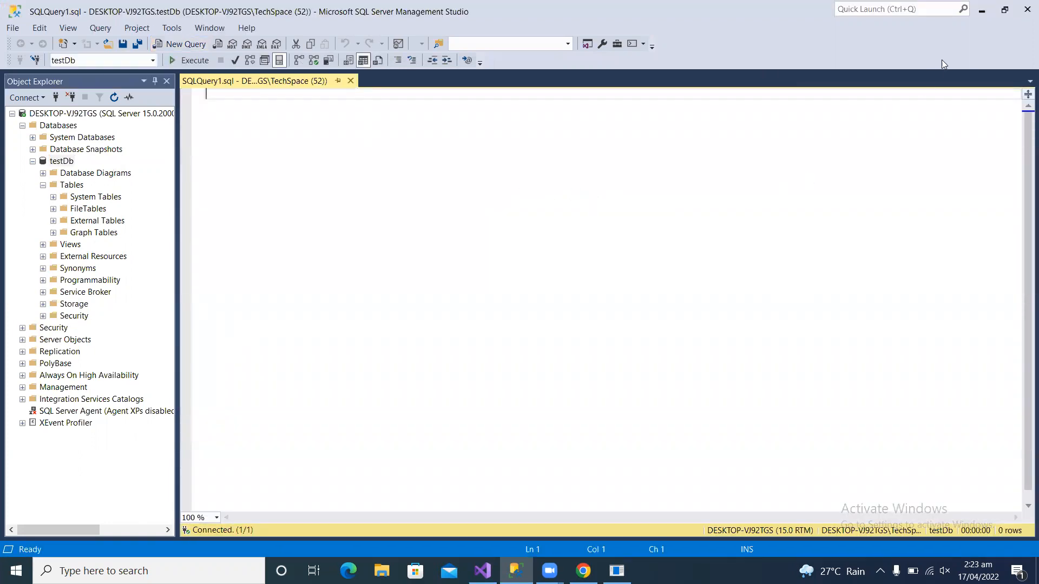
Minimize SQL Server Management Studio and open the Clone a repository page in Visual Studio 2019 to examine its location and path fields.
left_click(981, 11)
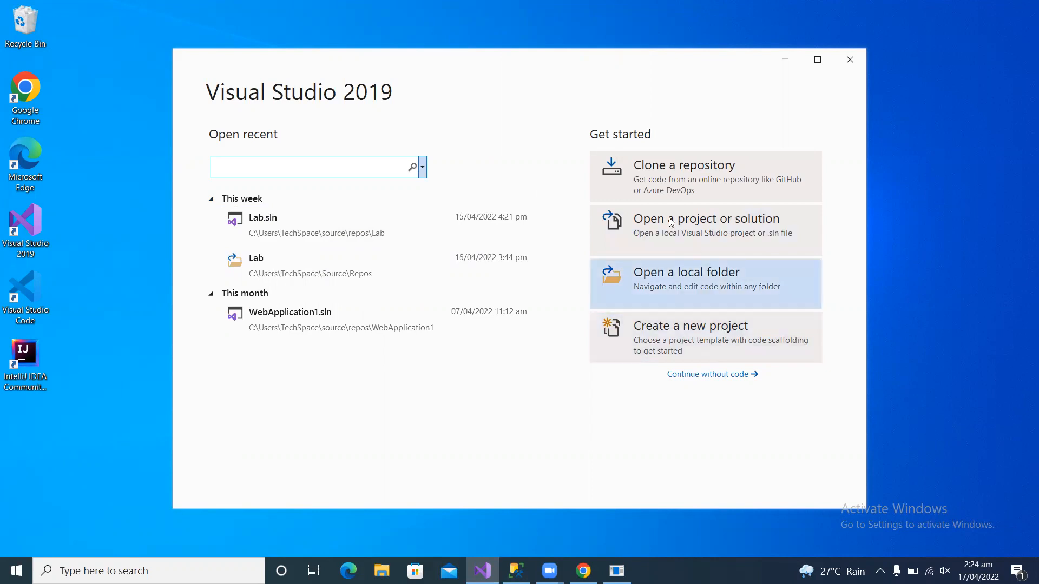
left_click(693, 184)
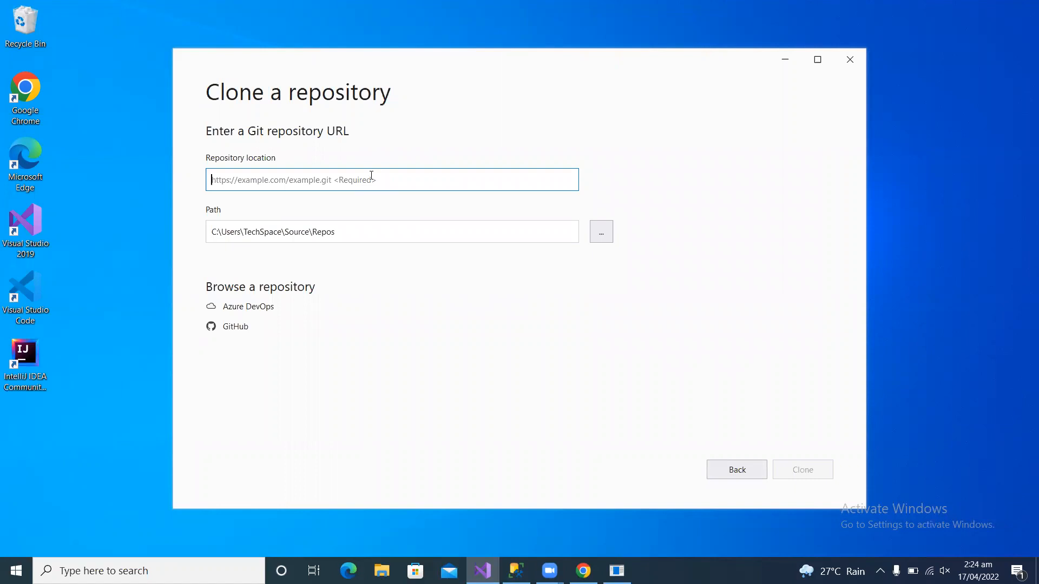
left_click(341, 227)
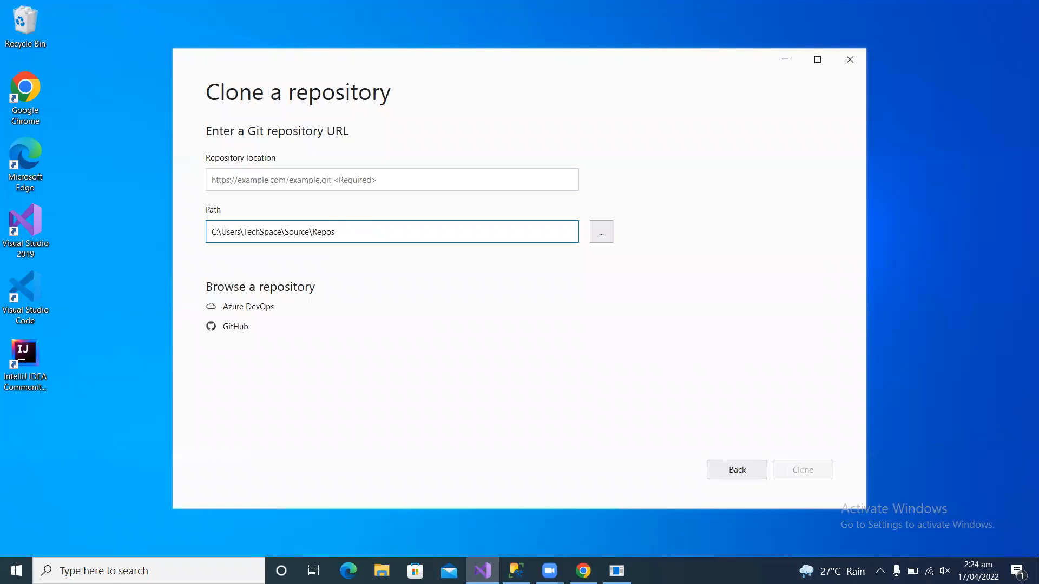
left_click(387, 569)
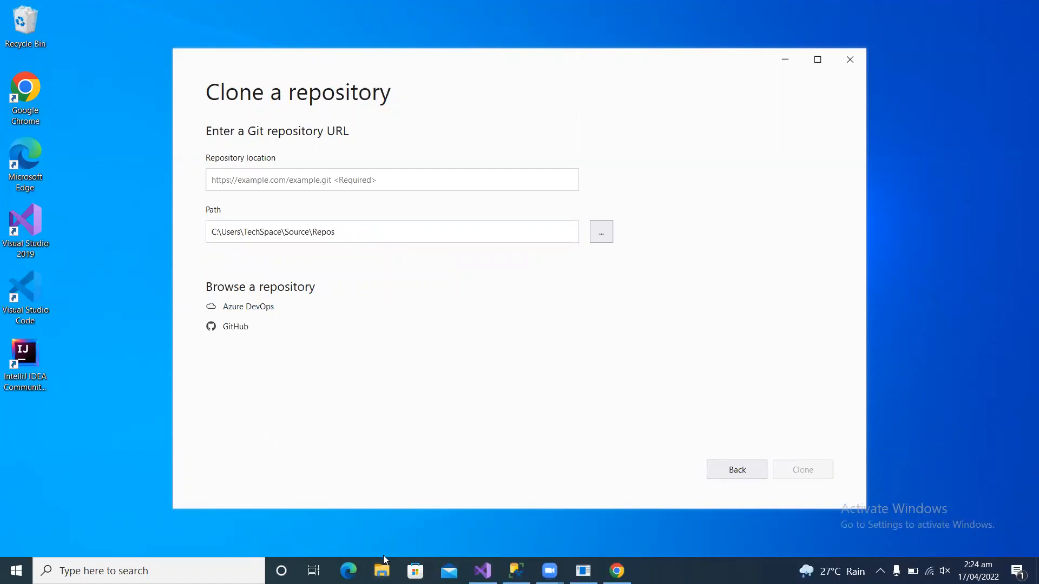
Browse the C: drive's Users folder in File Explorer down to TechSpace\source\repos to examine the existing projects, and minimize the window.
left_click(381, 571)
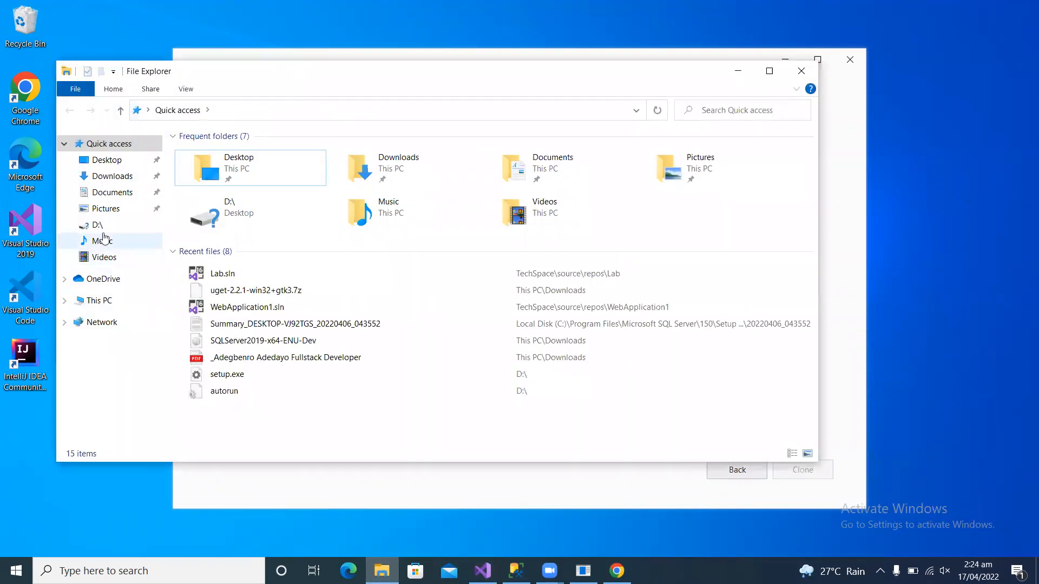
left_click(105, 300)
double_click(283, 286)
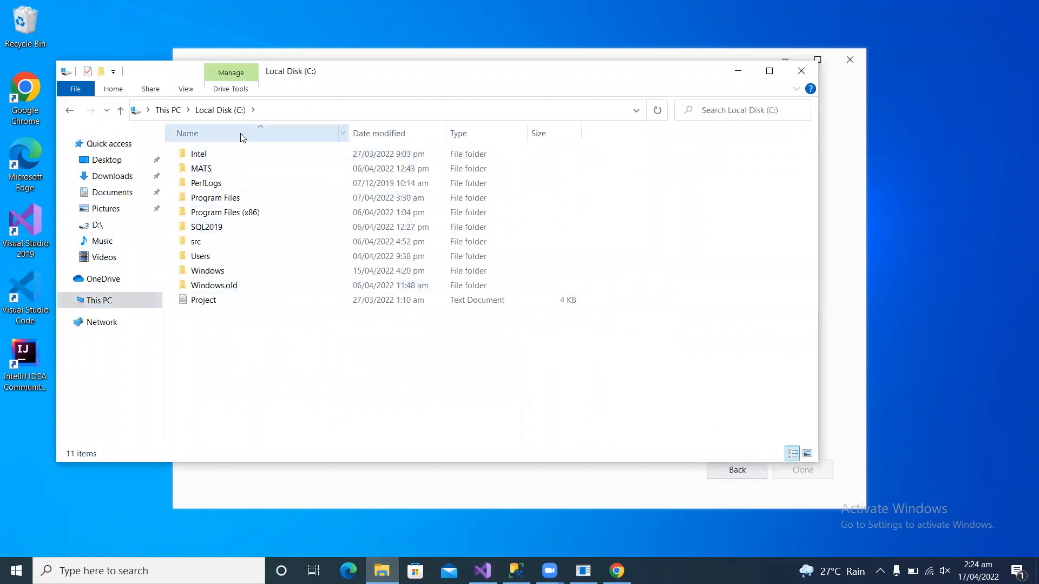
double_click(240, 258)
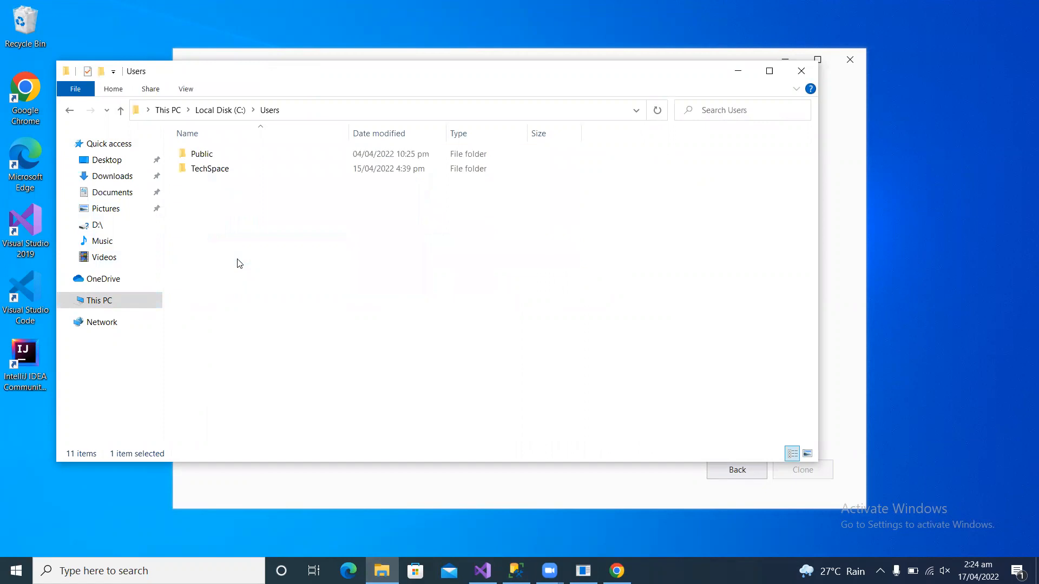
double_click(240, 168)
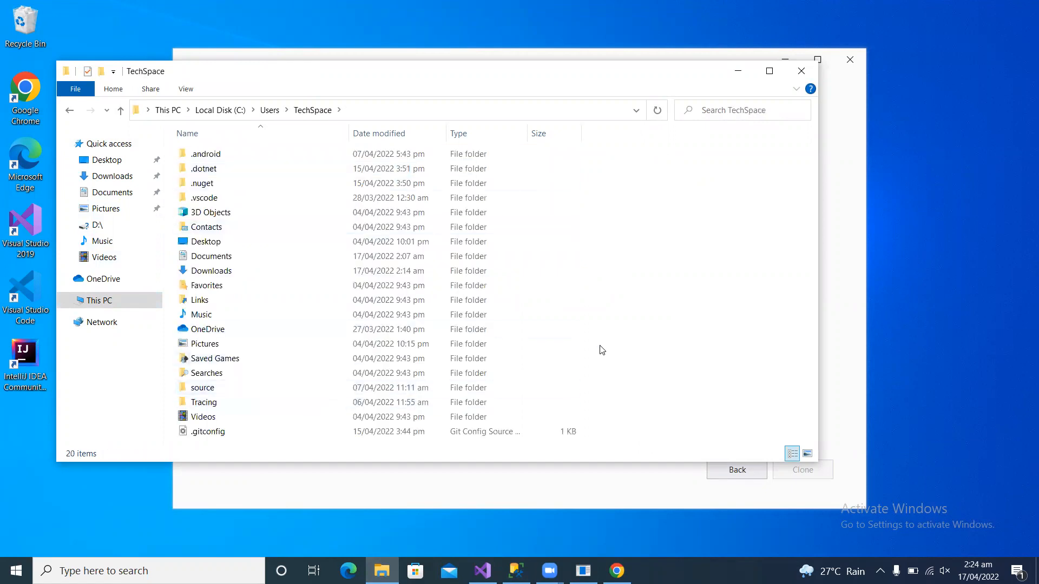
key("s")
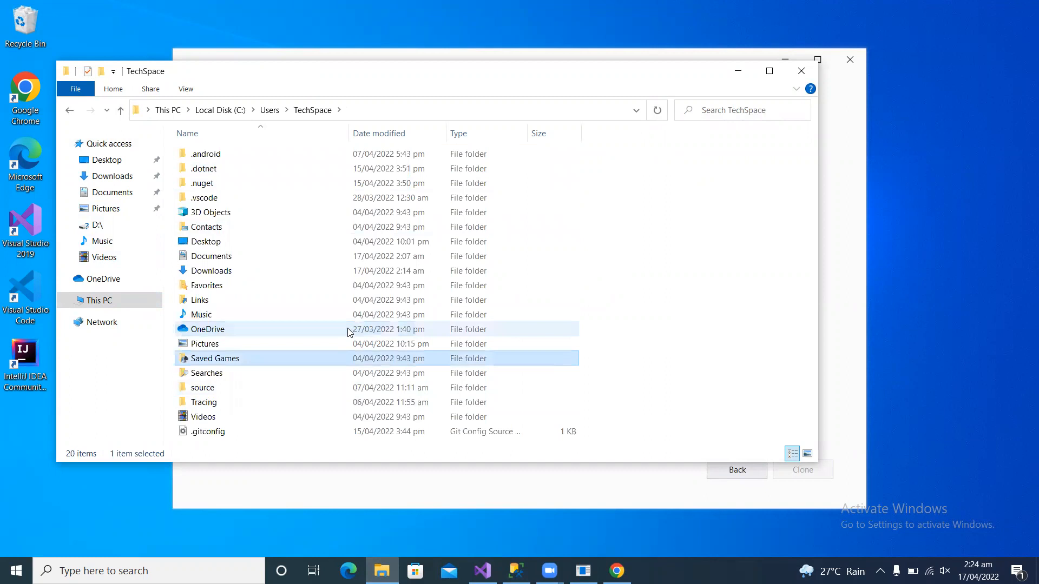
key("s")
key("s")
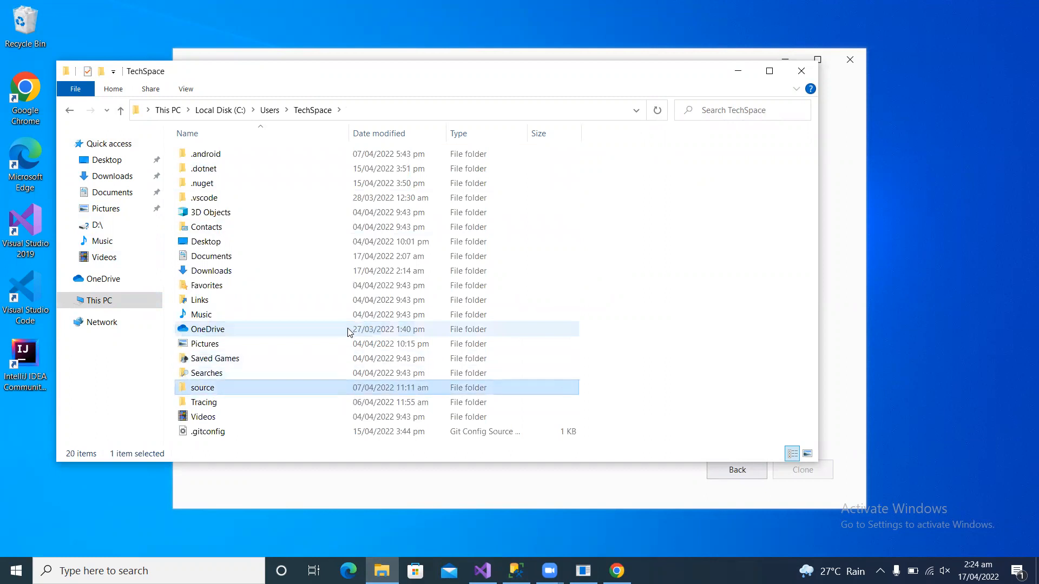
double_click(348, 387)
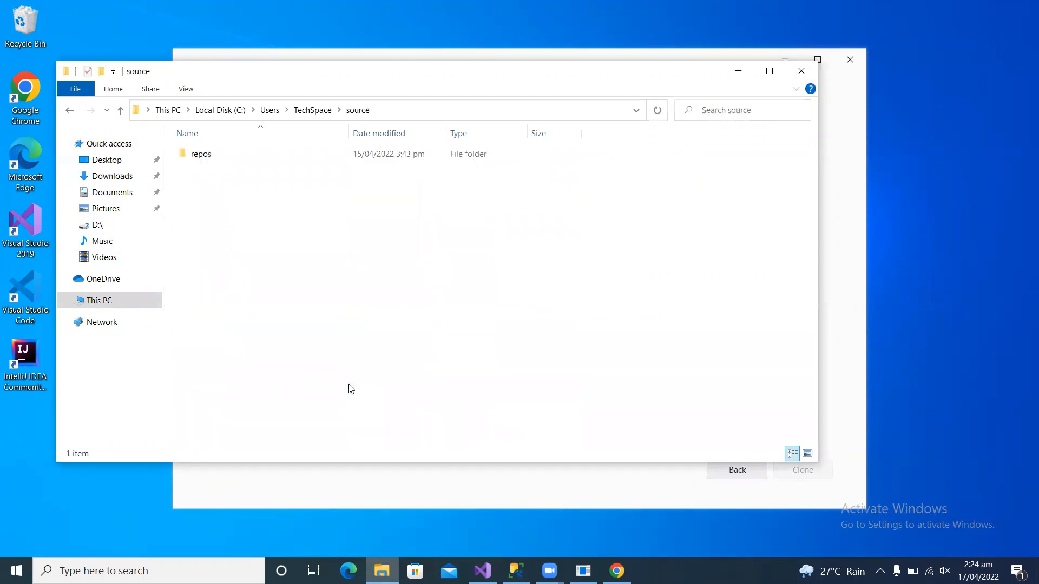
double_click(217, 157)
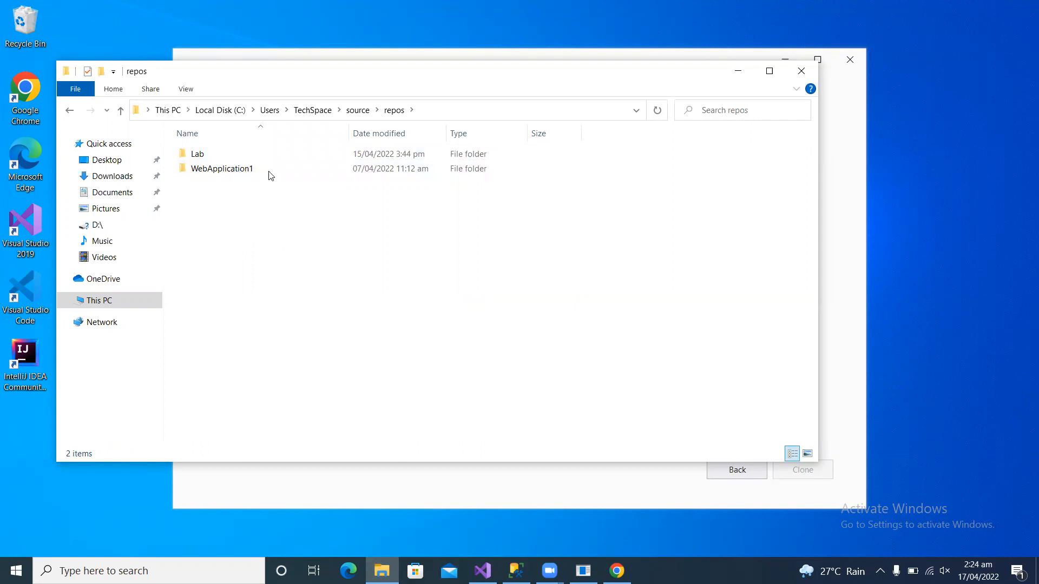
left_click(738, 71)
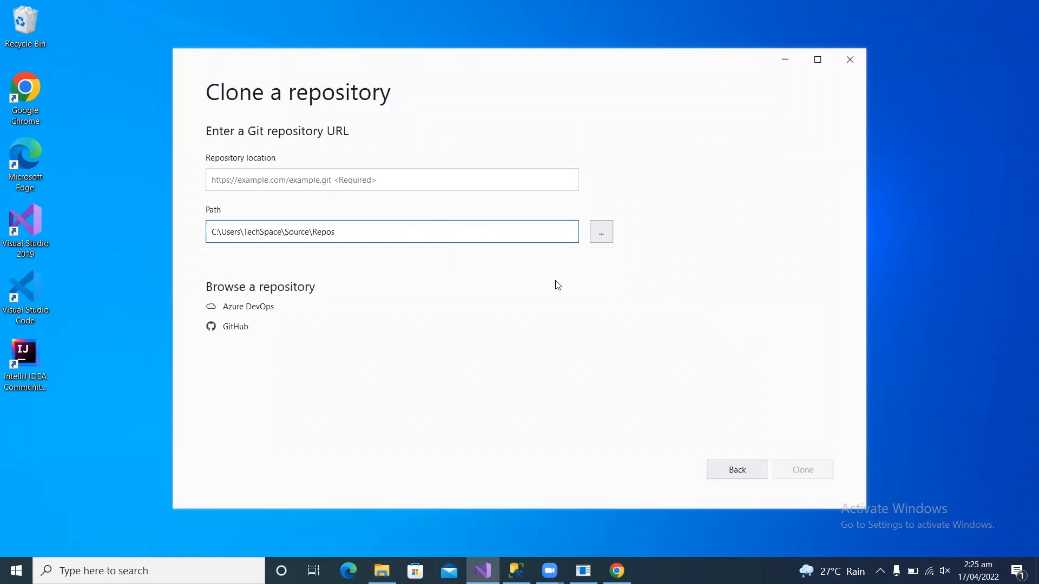
Leave the Clone a repository page and start a new project with the ASP.NET Core Web App (Model-View-Controller) template.
left_click(735, 469)
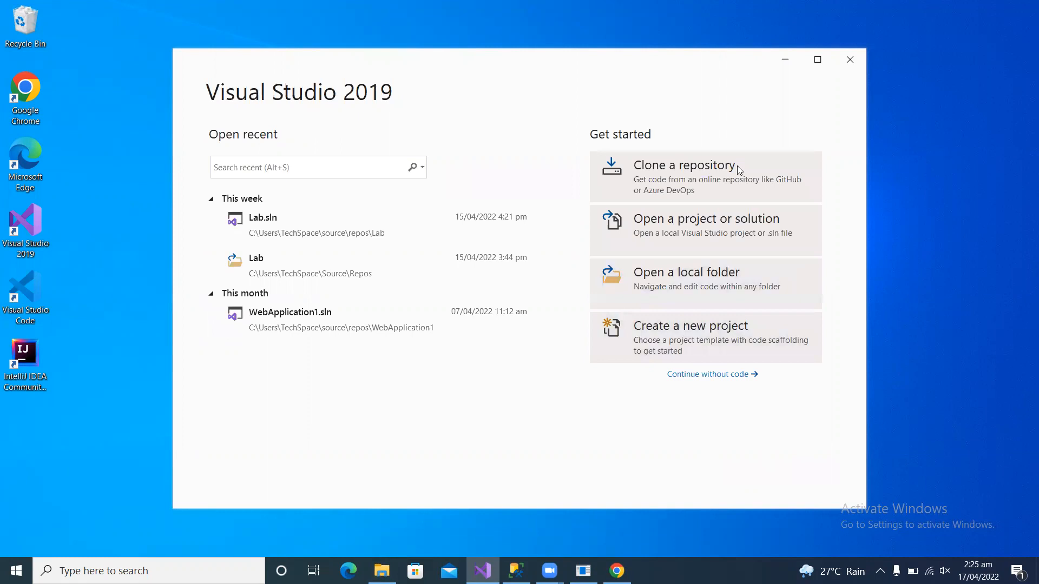
left_click(699, 346)
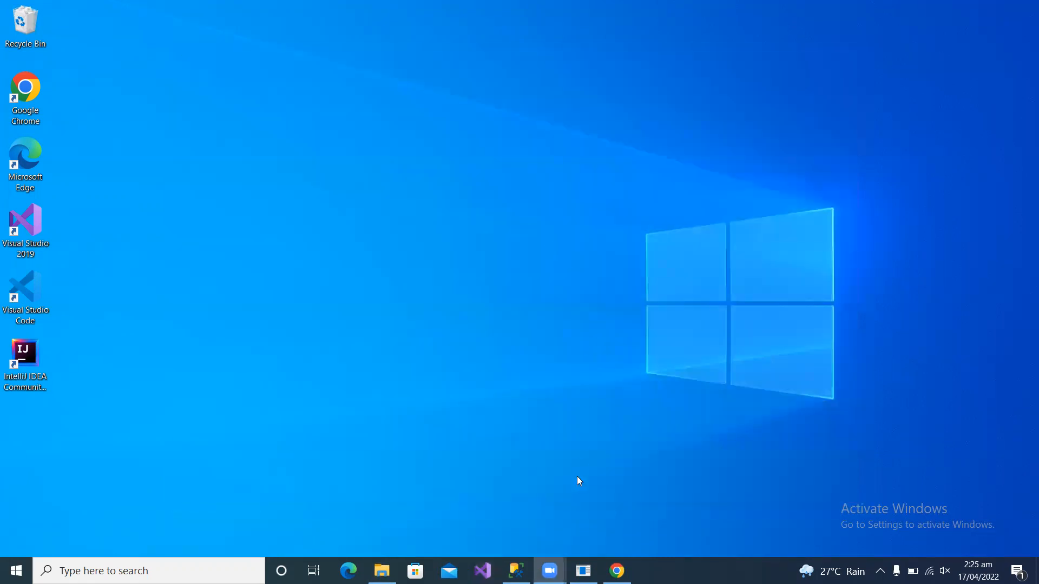
left_click(482, 571)
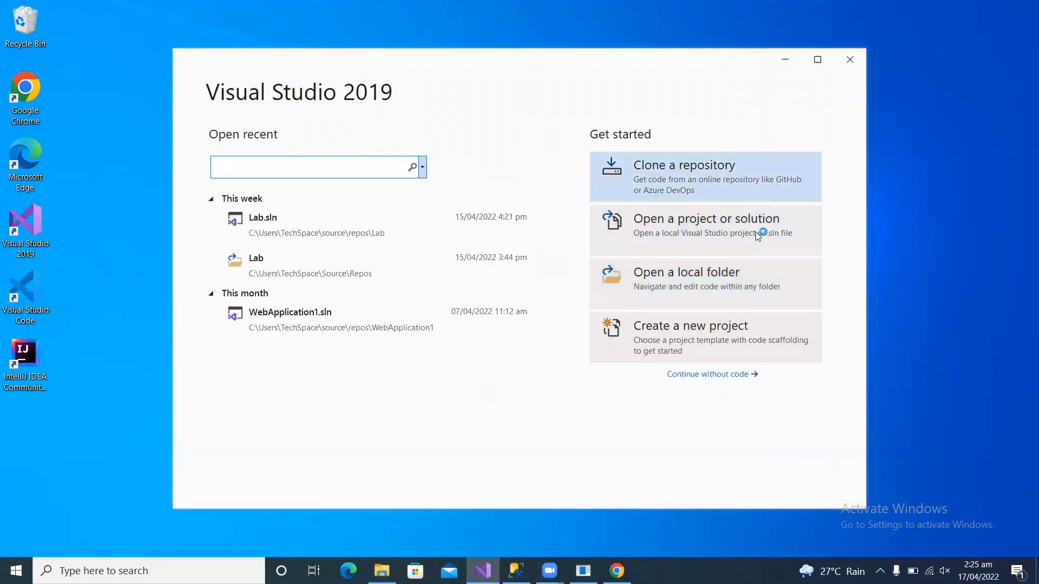
left_click(702, 332)
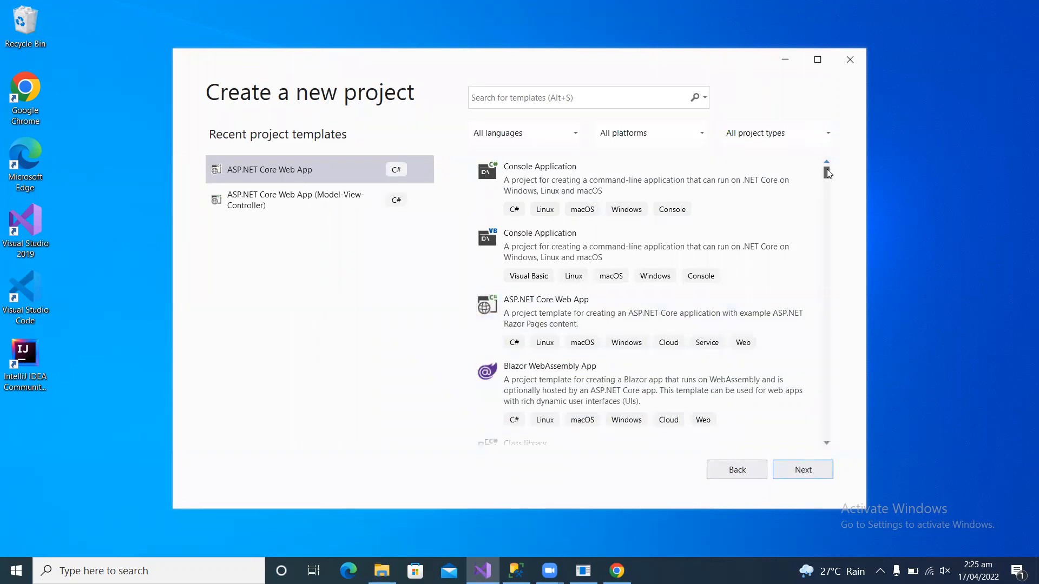
scroll(826, 170, "down", 1)
left_click_drag(826, 174, 827, 187)
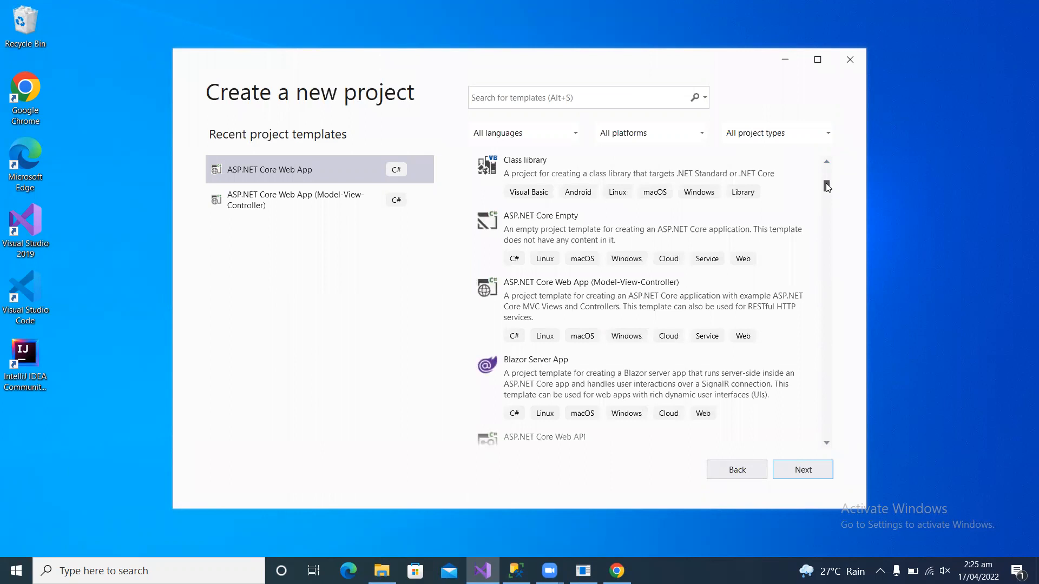
left_click(632, 297)
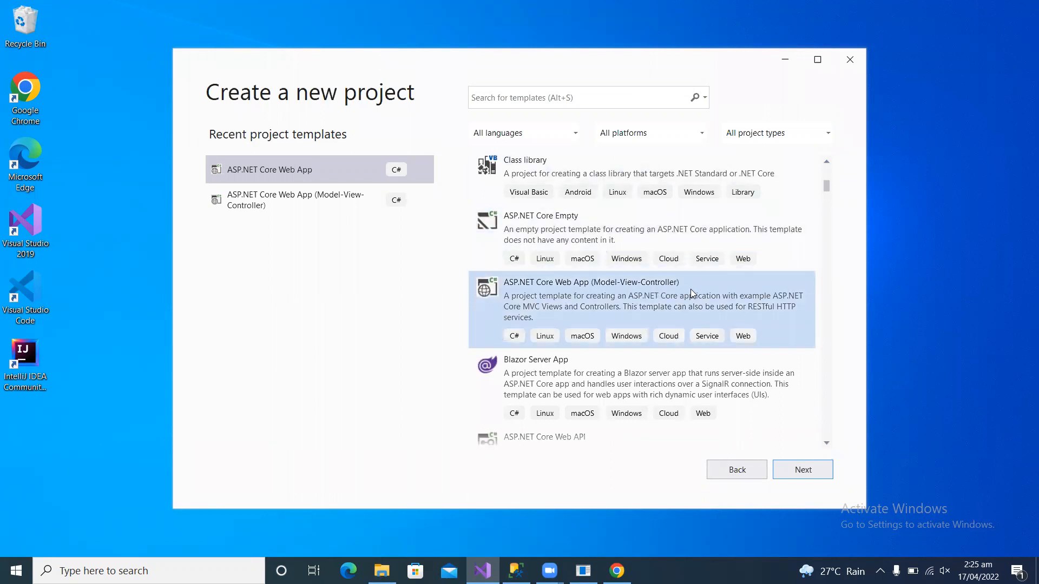
left_click(607, 300)
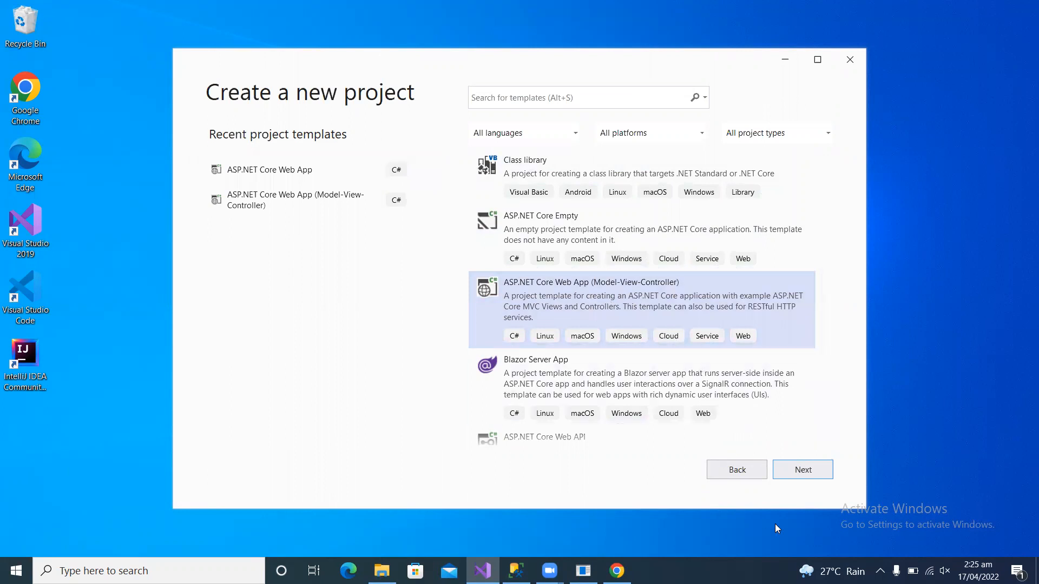
left_click(804, 469)
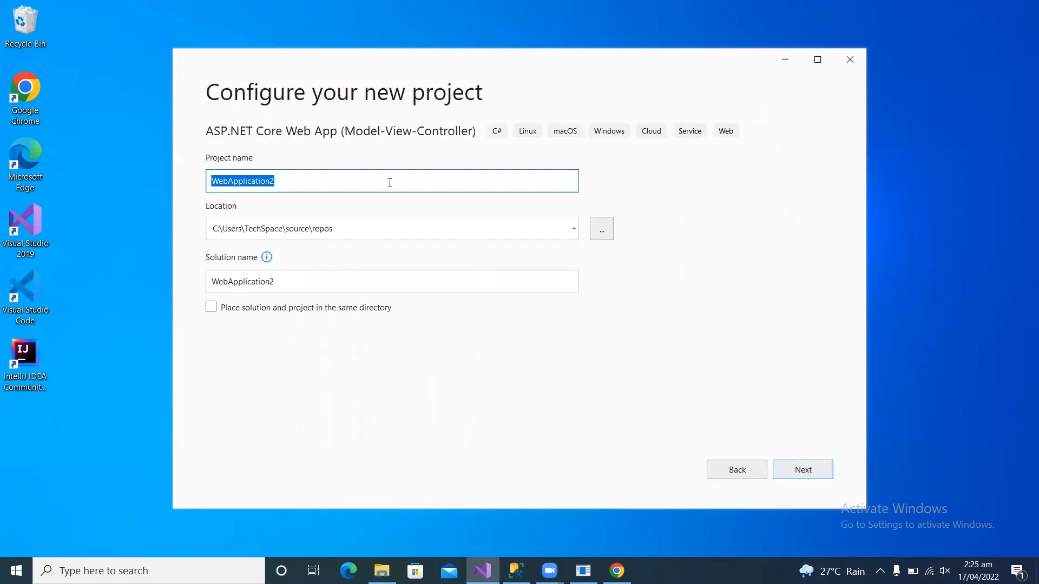
Try Test and CbtApp as the solution name, and clear the solution name field.
left_click(366, 291)
type("Test")
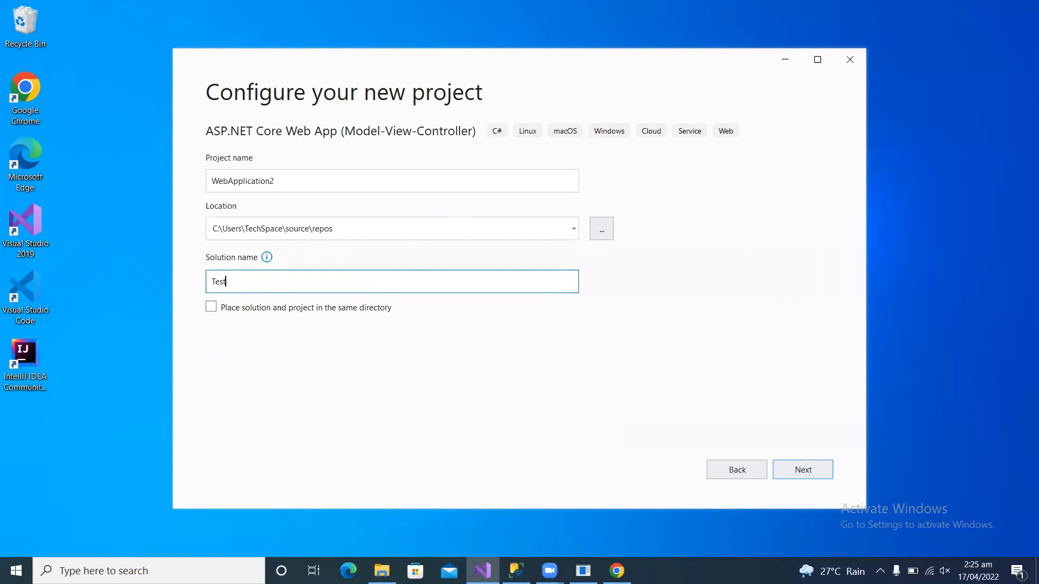
key("BackSpace")
key("BackSpace")
key("BackSpace")
key("BackSpace")
type("C")
key("BackSpace")
type("CBTAPp")
key("BackSpace")
key("BackSpace")
key("BackSpace")
key("BackSpace")
key("BackSpace")
type("btApp")
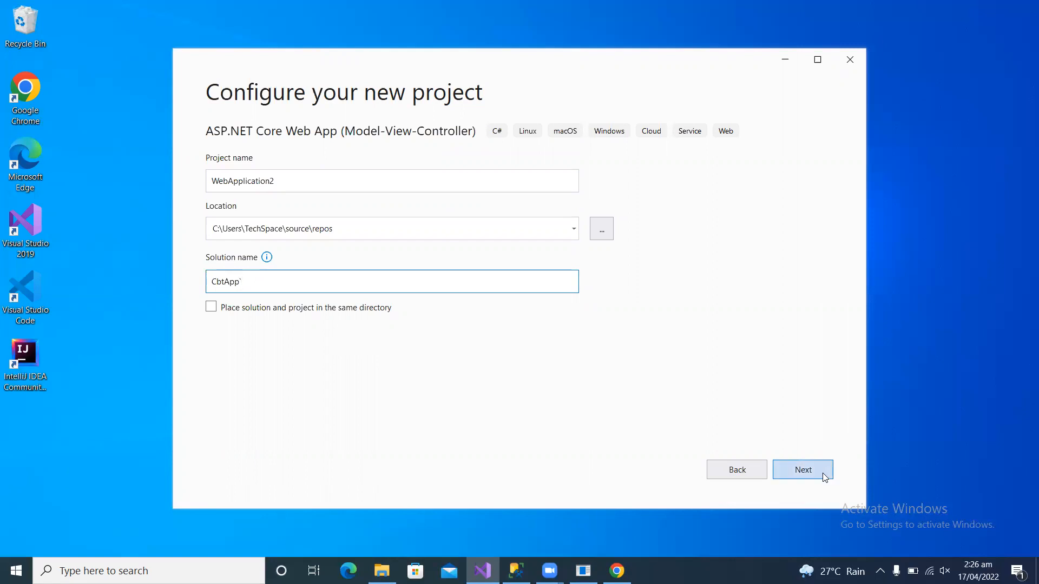
key("BackSpace")
key("BackSpace")
key("BackSpace")
key("BackSpace")
key("BackSpace")
key("BackSpace")
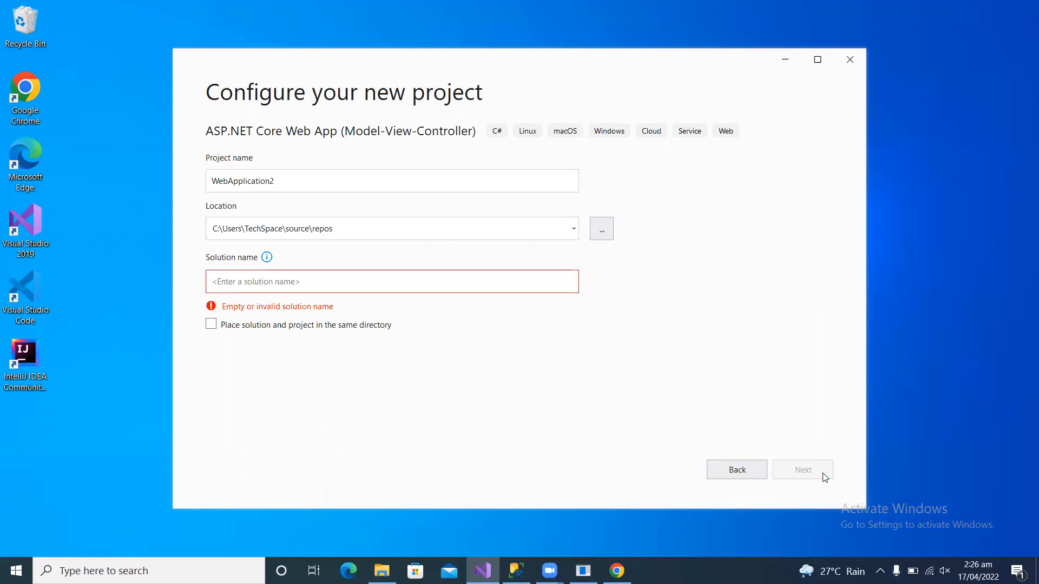
Reselect the ASP.NET Core Web App (Model-View-Controller) template using the search asp.net core, and close the Visual Studio project setup.
left_click(736, 468)
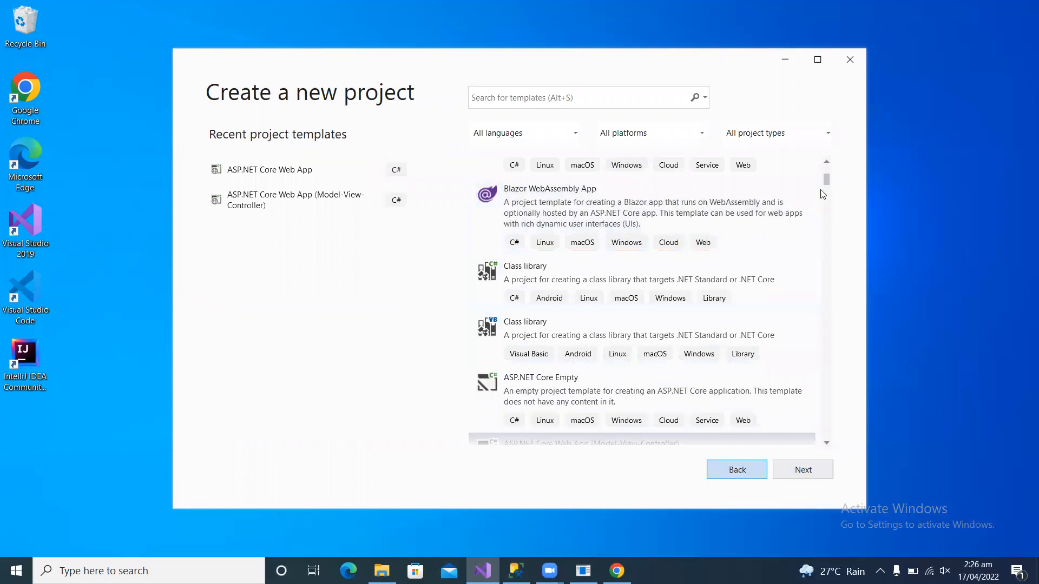
left_click(523, 96)
type("asp")
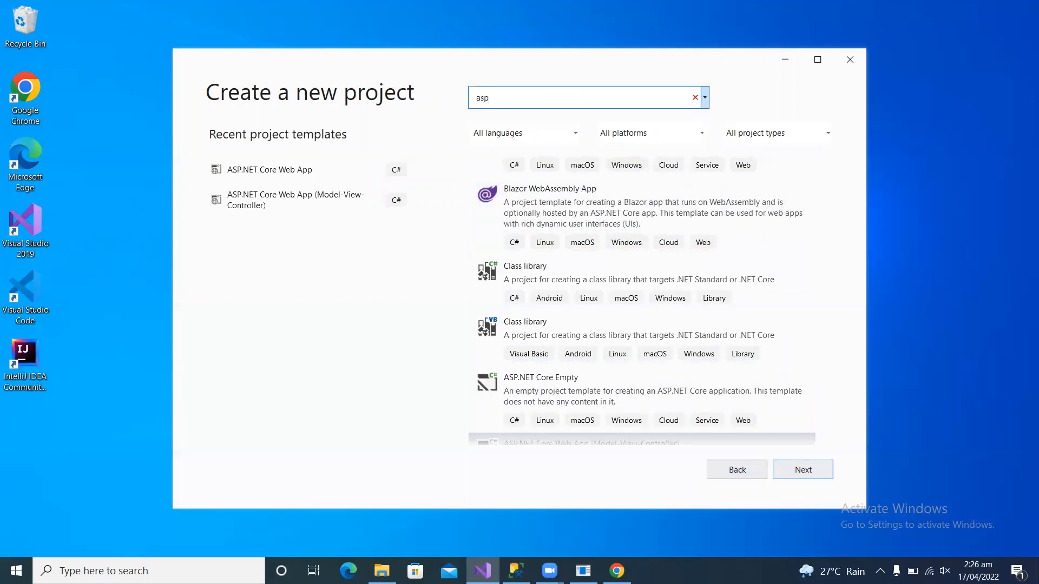
type(".net core")
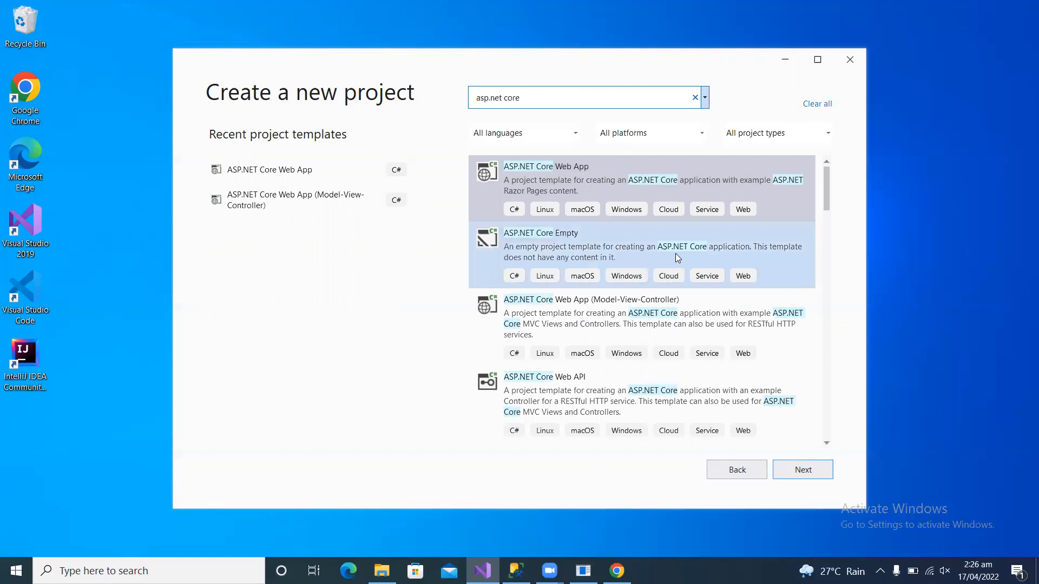
left_click(634, 324)
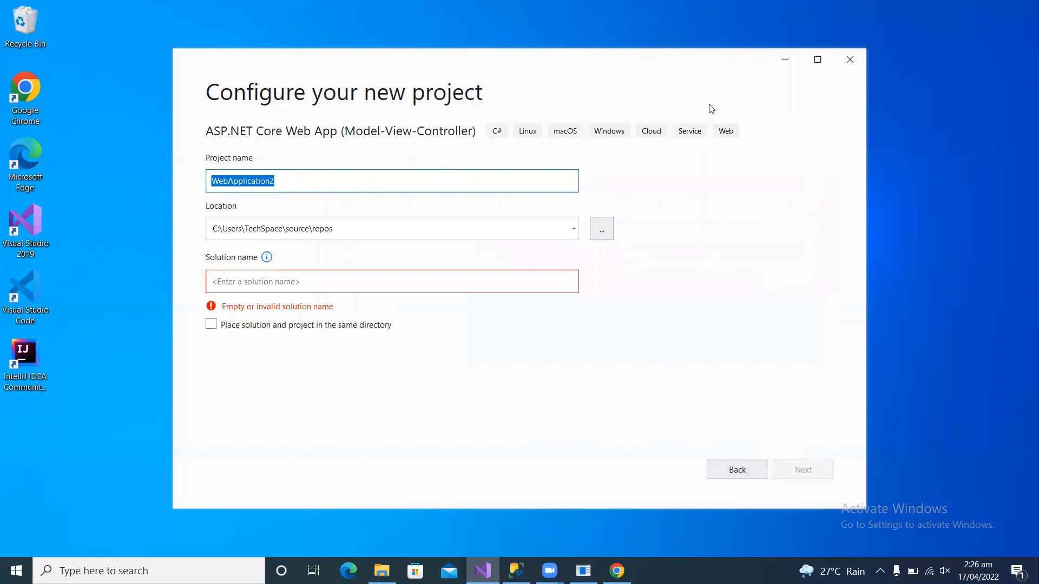
left_click(857, 59)
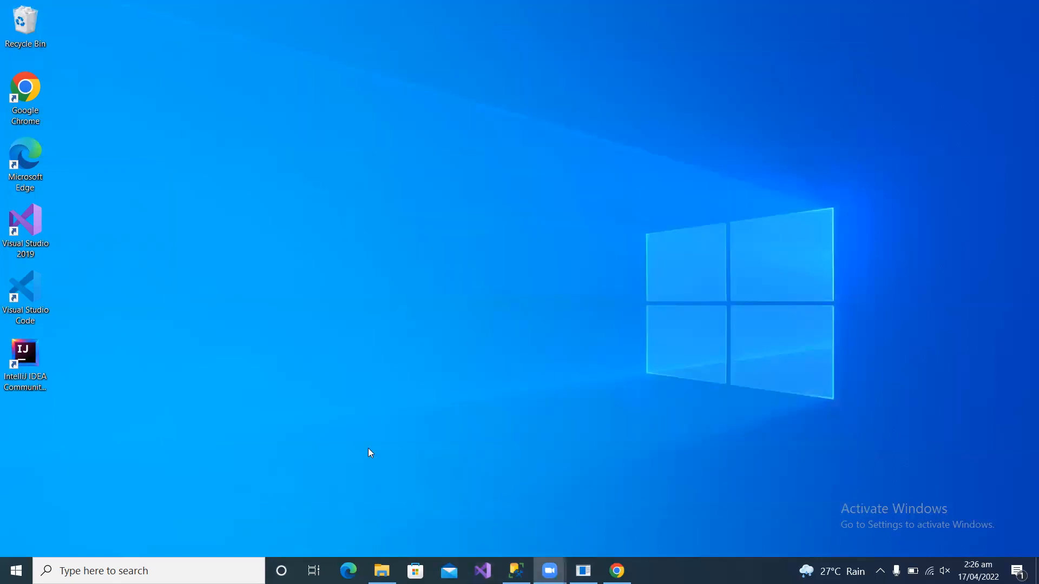
Reopen Visual Studio 2019 from the desktop, check the Wi-Fi connection, and start creating a new project.
double_click(23, 224)
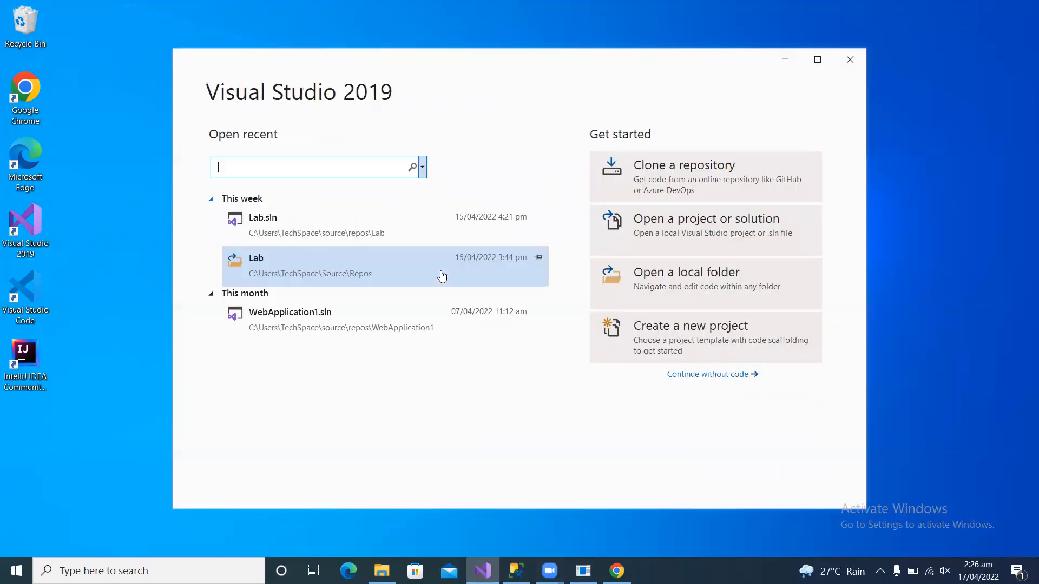
left_click(690, 327)
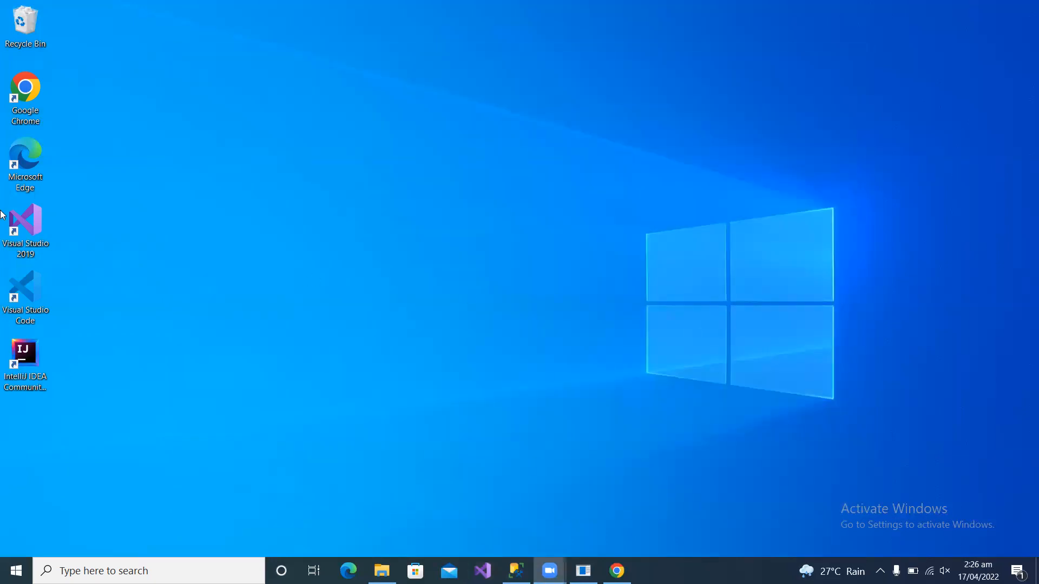
double_click(2, 216)
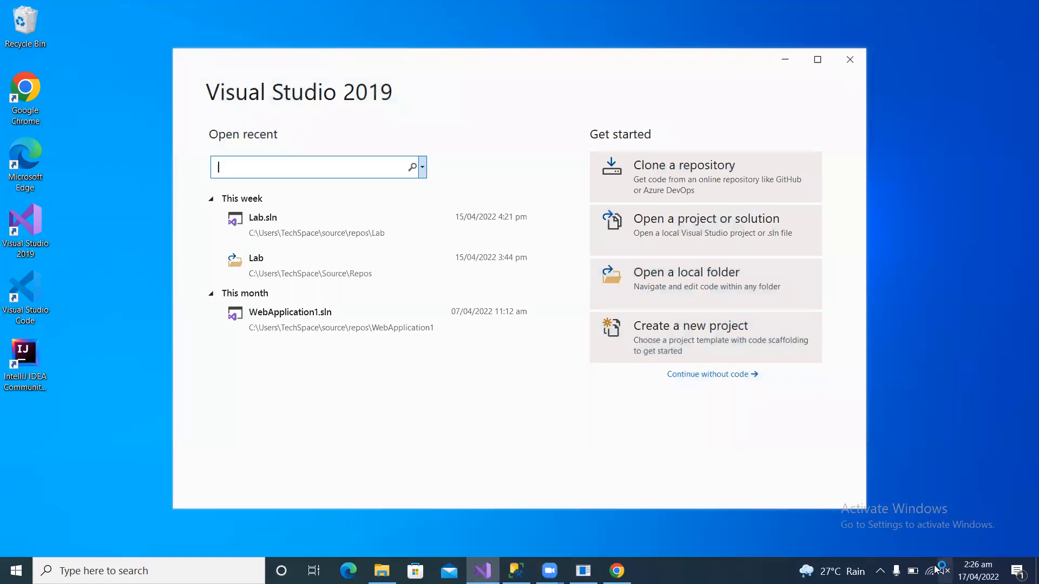
left_click(934, 570)
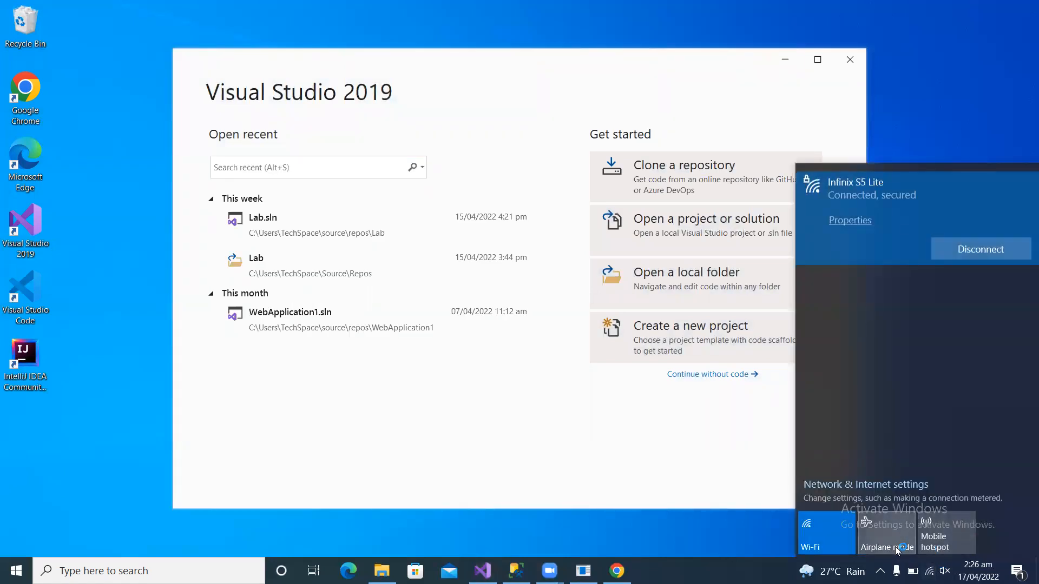
left_click(701, 356)
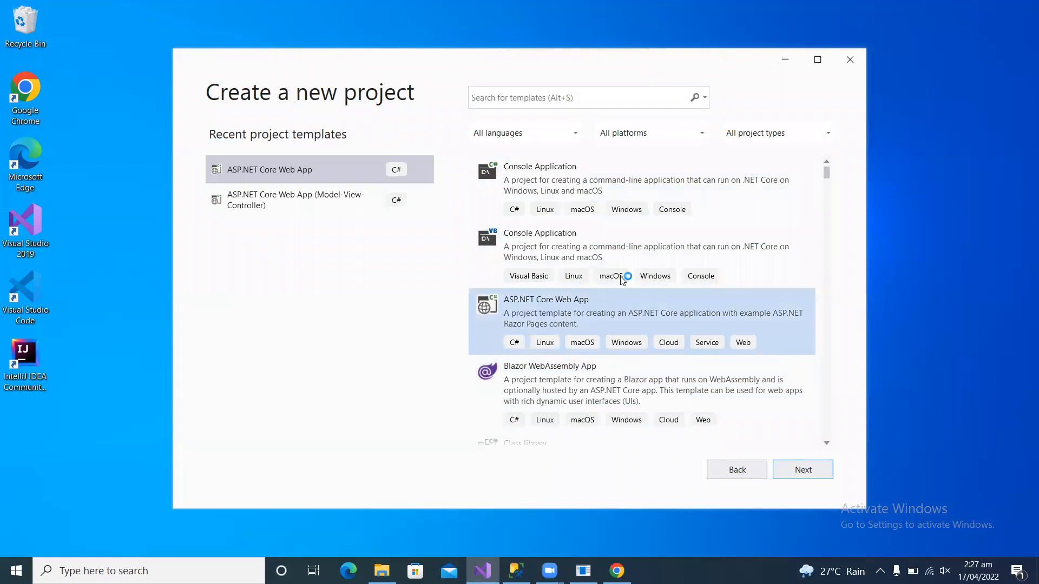
Search the project templates for asp.net core and continue with the ASP.NET Core Web App (Model-View-Controller) template.
left_click(581, 94)
type("asp")
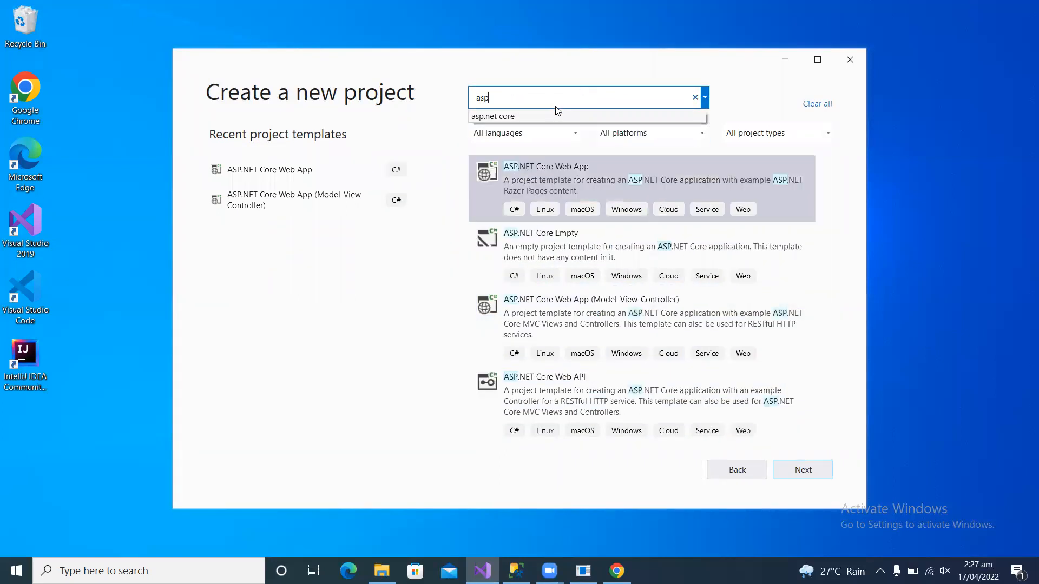
type(".net core")
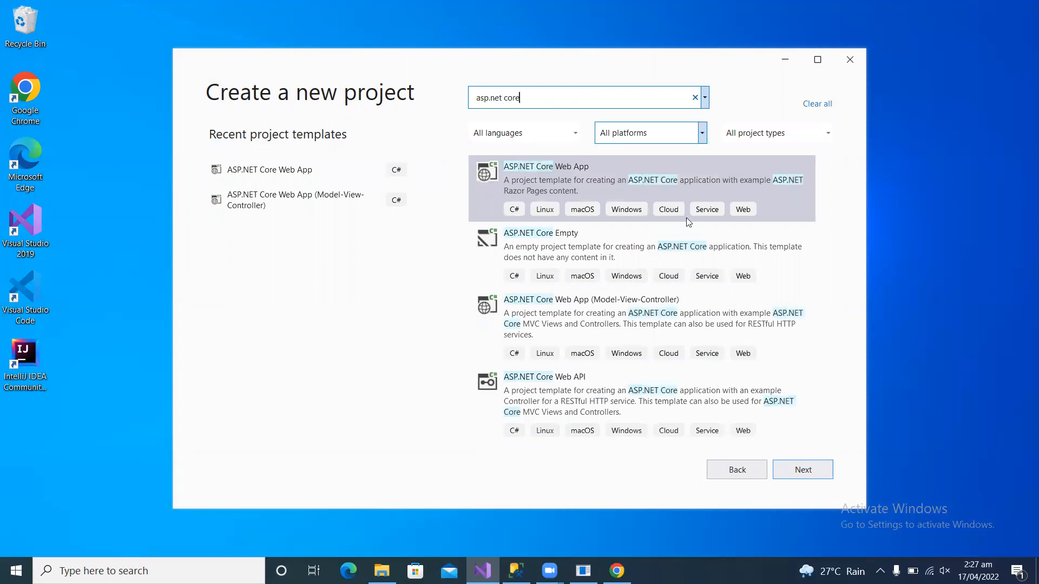
left_click(670, 303)
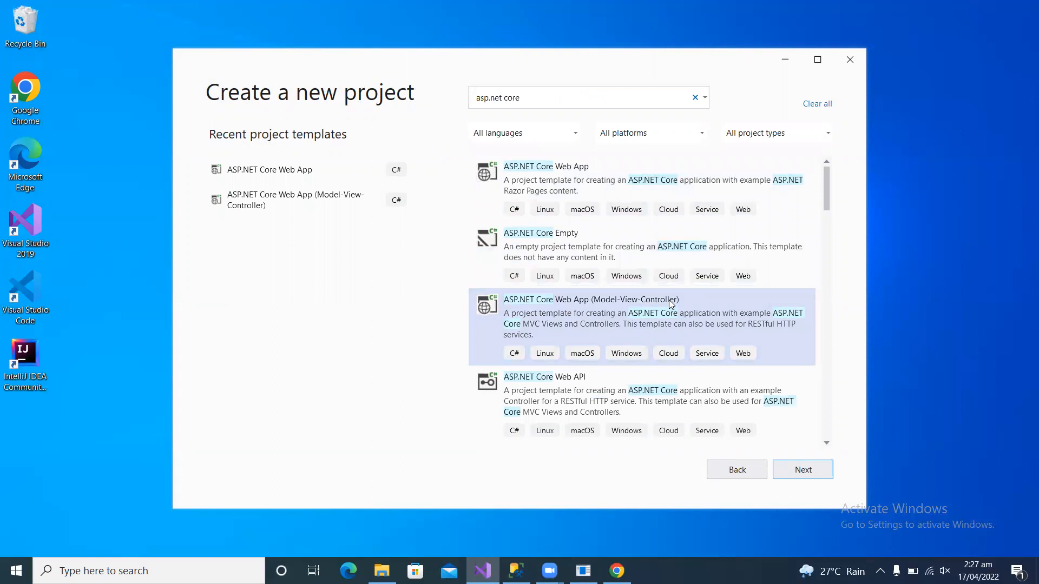
double_click(671, 303)
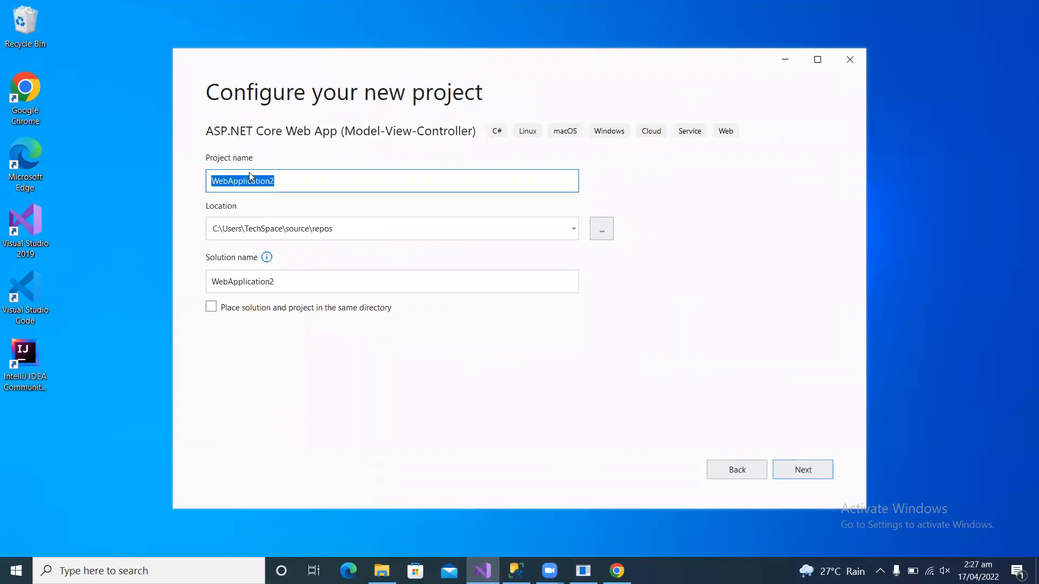
Name the new project and its solution CbtAPP and continue to the additional information.
type("CB")
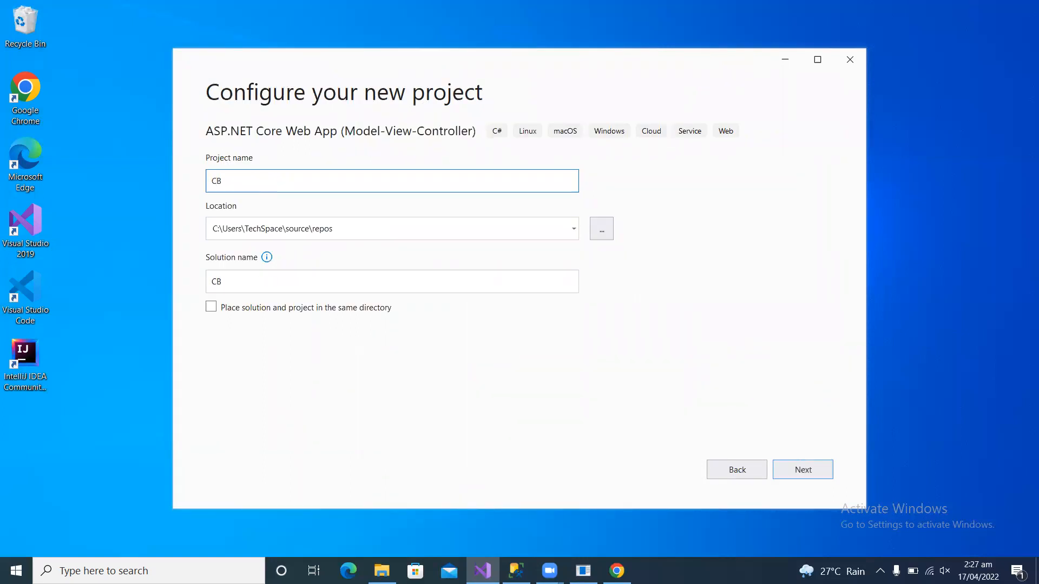
key("BackSpace")
type("btAPP")
left_click(800, 470)
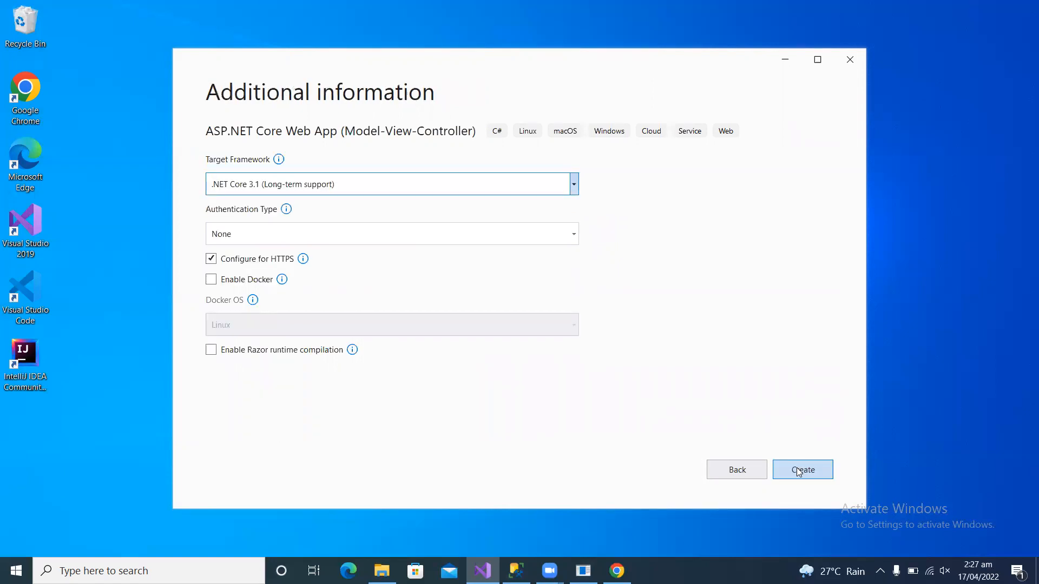
Set the target framework to .NET 5.0 (Current) and create the project with no authentication.
left_click(575, 185)
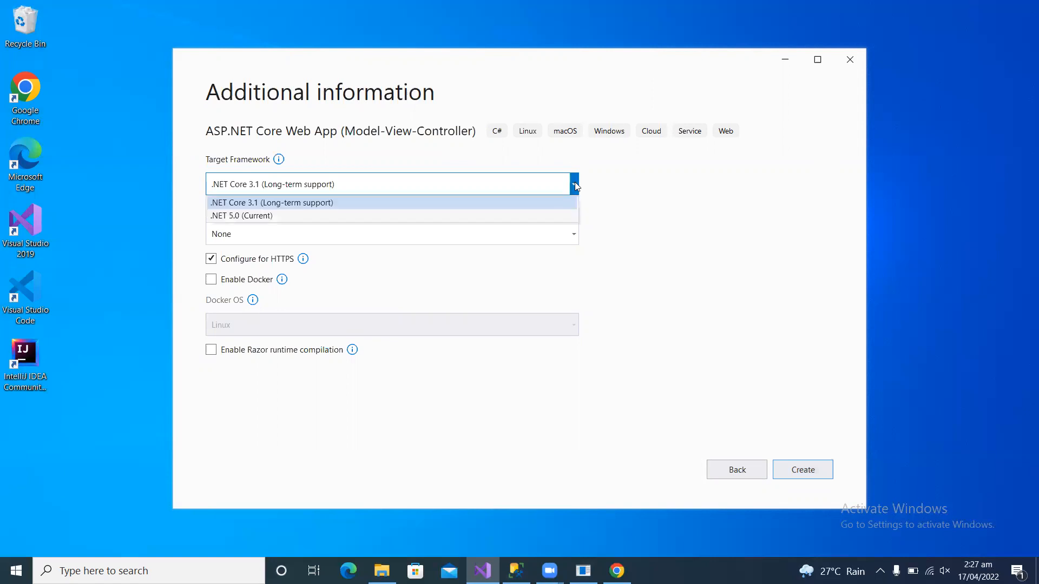
left_click(542, 214)
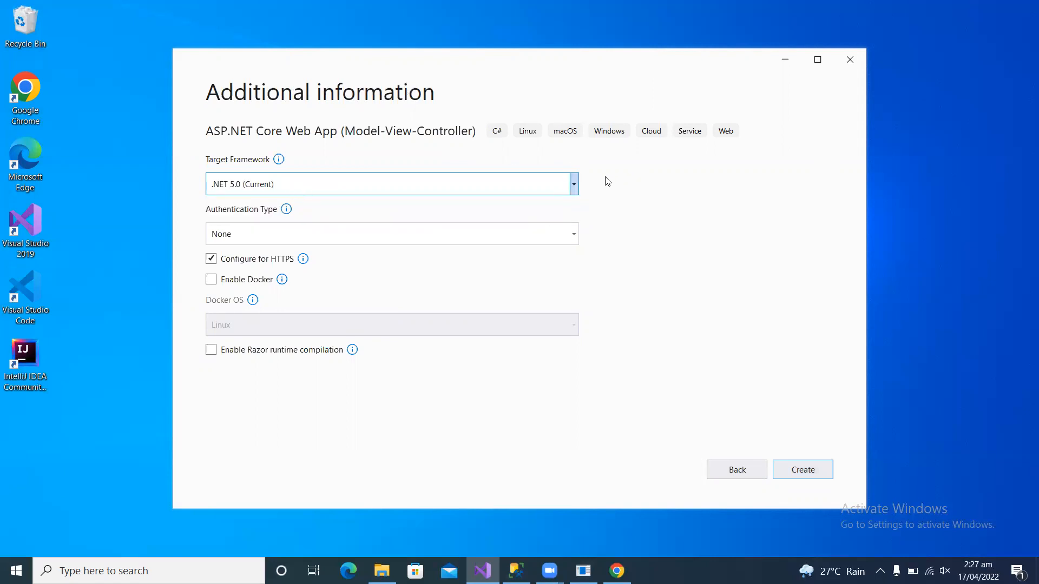
left_click(574, 185)
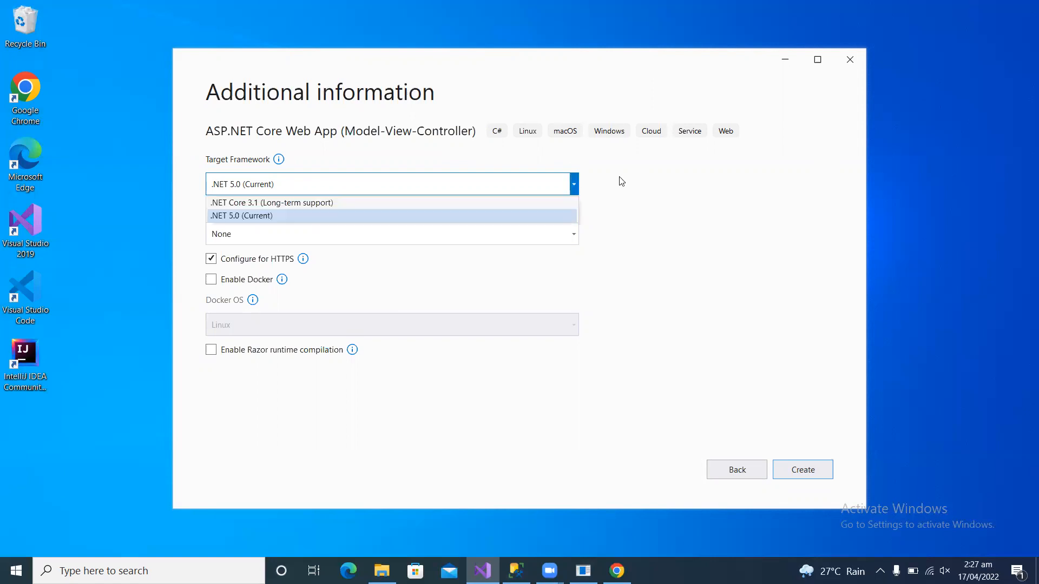
left_click(694, 211)
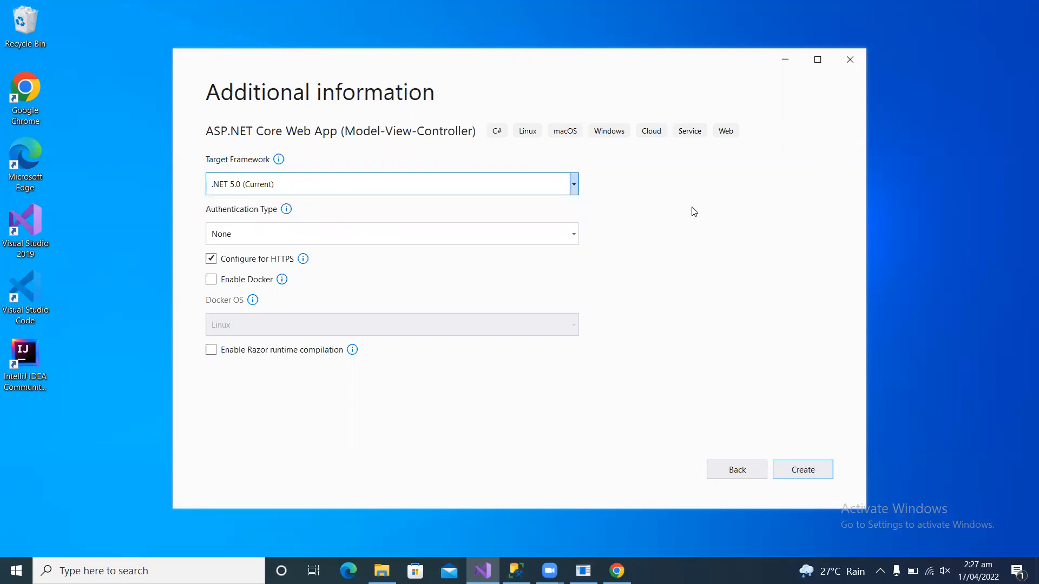
left_click(787, 468)
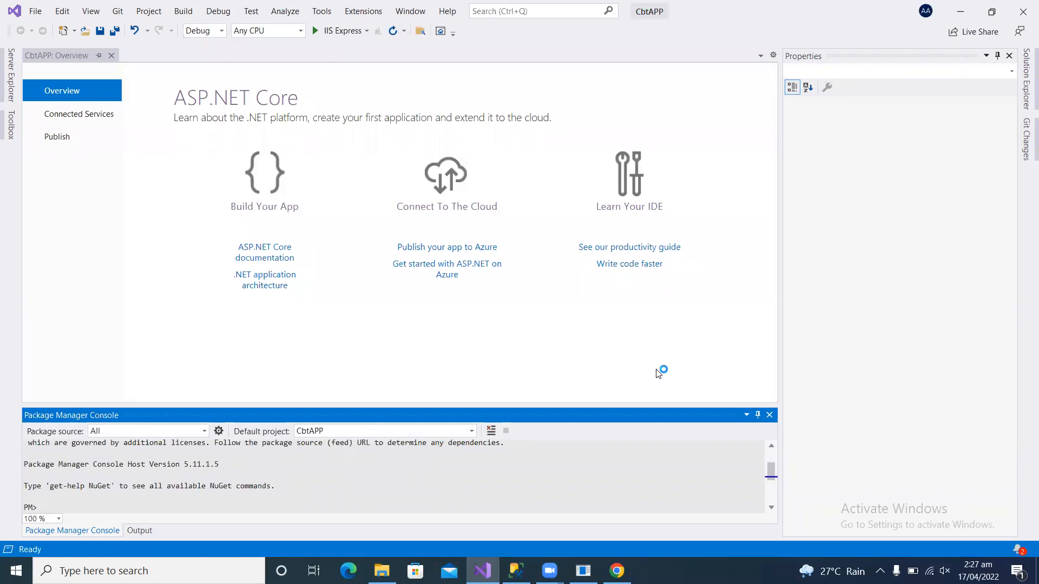
Examine the contents of the CbtAPP project's folders and files, including Views, Controllers, wwwroot, Properties, Dependencies, appsettings.json, Program.cs and Startup.cs.
left_click(1024, 71)
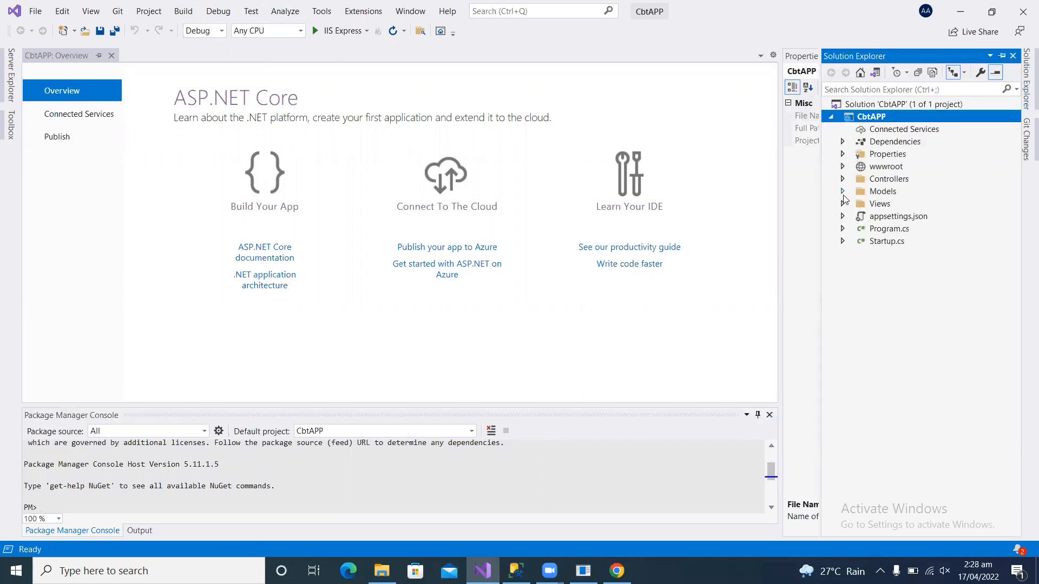
left_click(843, 203)
left_click(843, 203)
left_click(843, 179)
left_click(842, 179)
left_click(842, 166)
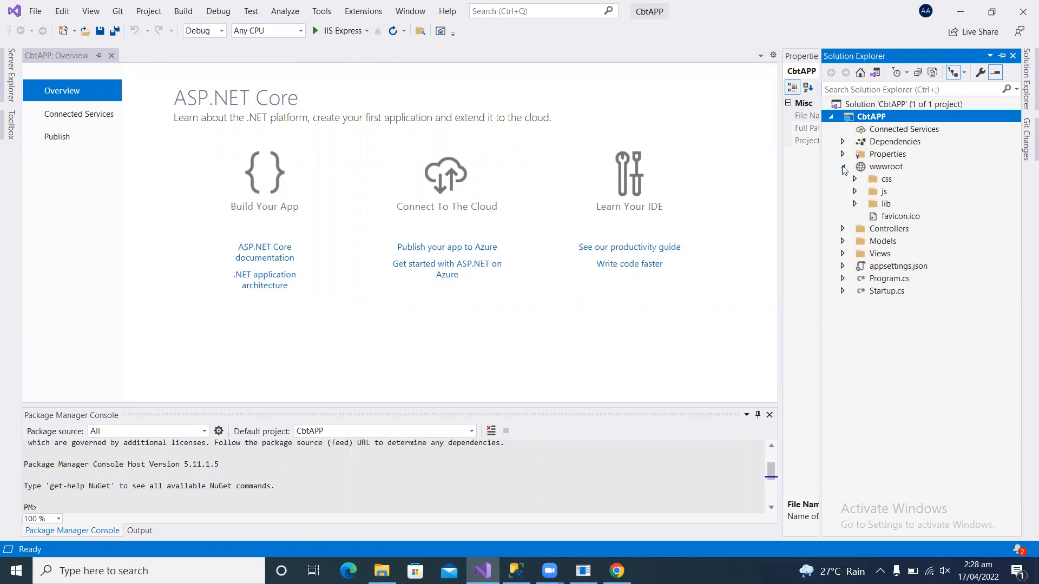
left_click(842, 167)
left_click(842, 155)
left_click(842, 155)
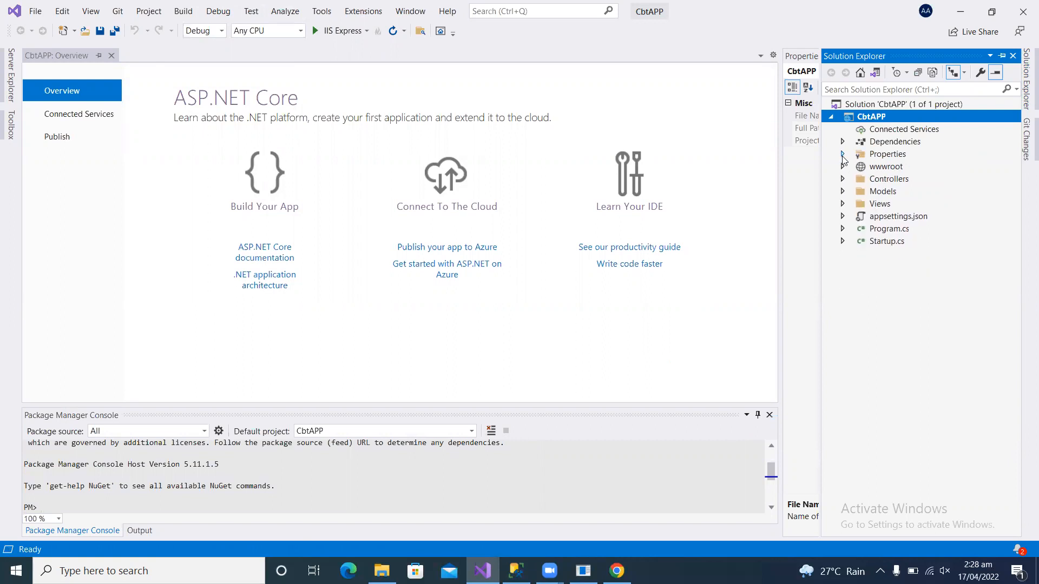
left_click(842, 142)
left_click(842, 141)
left_click(842, 216)
left_click(842, 216)
left_click(842, 229)
left_click(842, 228)
left_click(843, 242)
left_click(845, 241)
Run CbtAPP with IIS Express, and start it again without debugging.
left_click(215, 14)
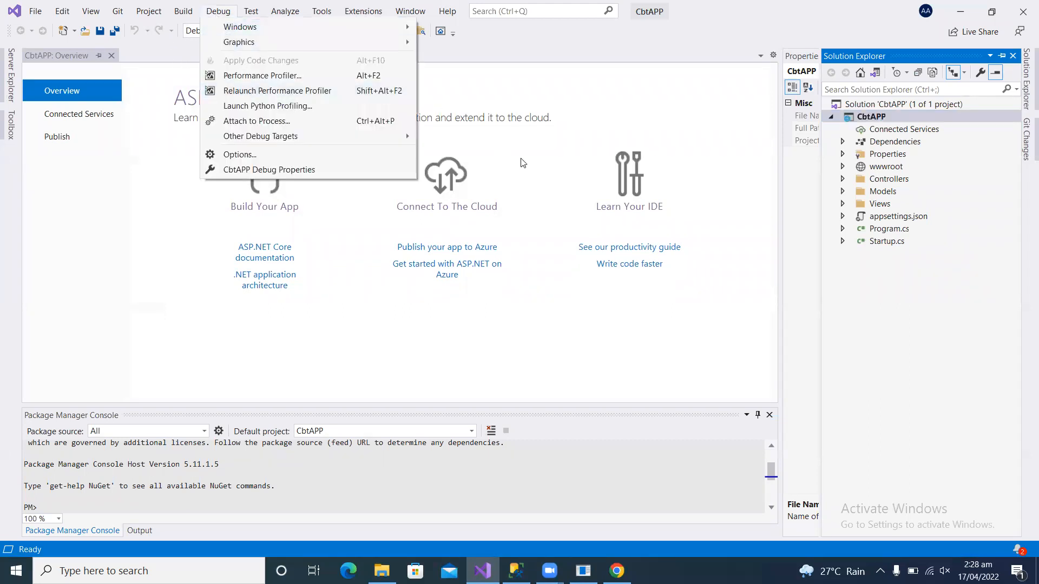
key("Escape")
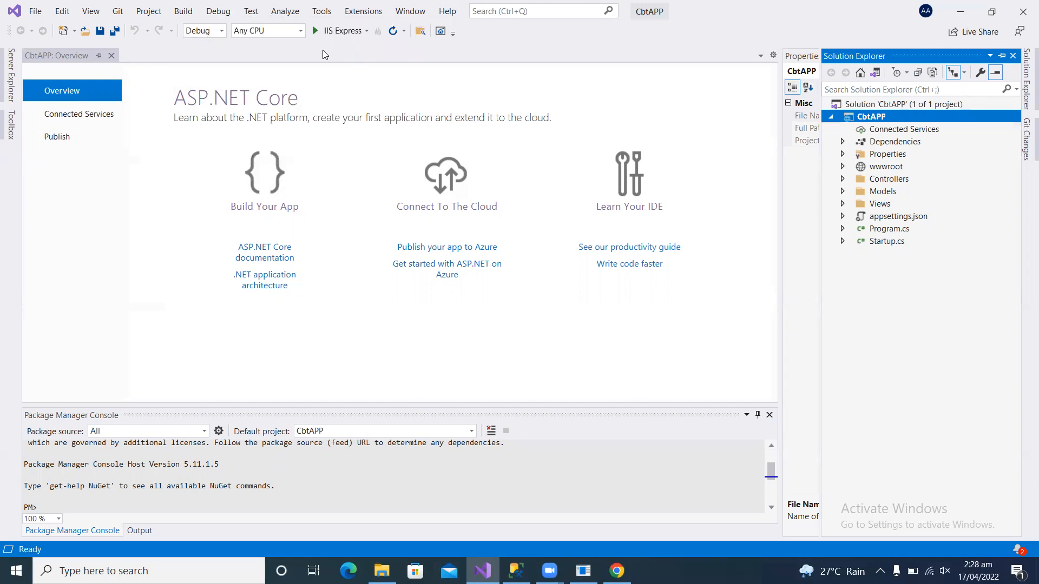
left_click(218, 11)
left_click(264, 11)
left_click(321, 11)
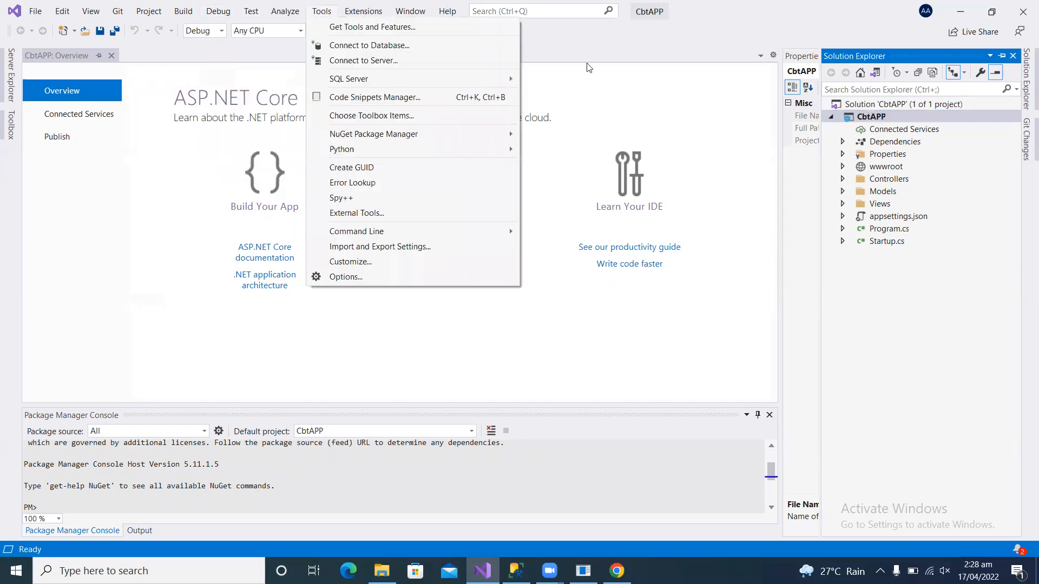
left_click(589, 67)
left_click(323, 31)
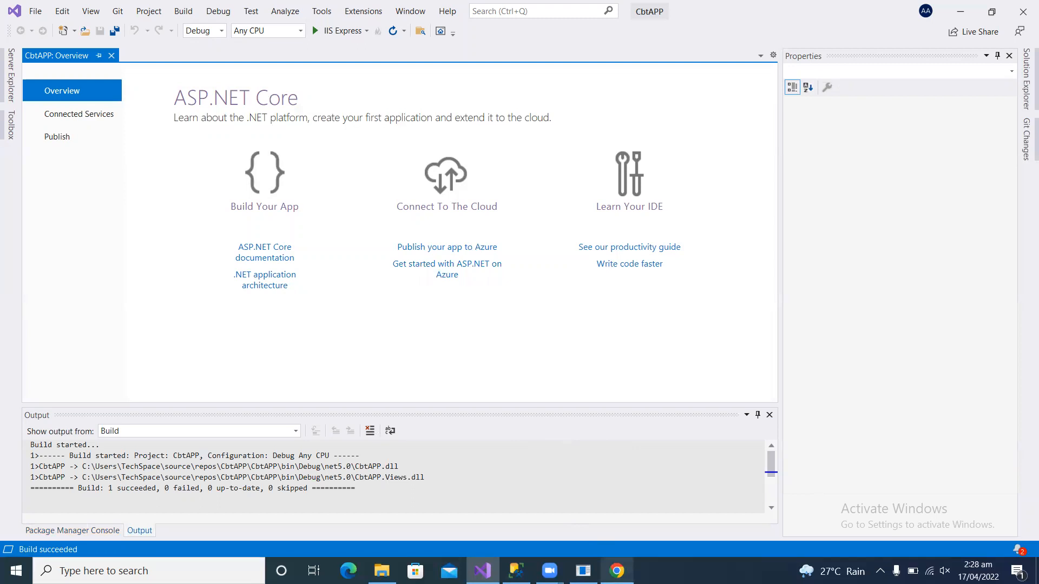
left_click(617, 571)
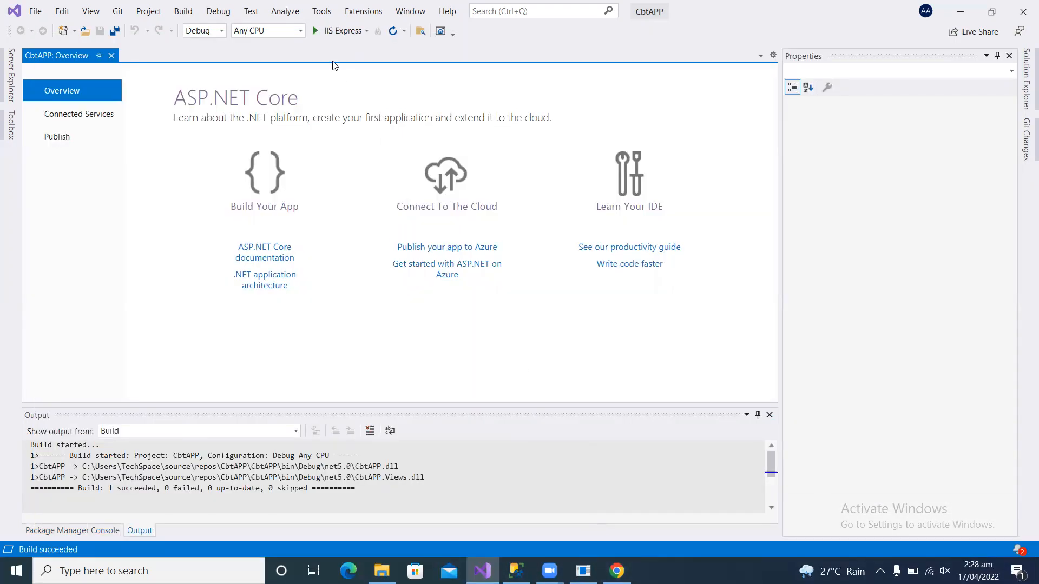
left_click(220, 15)
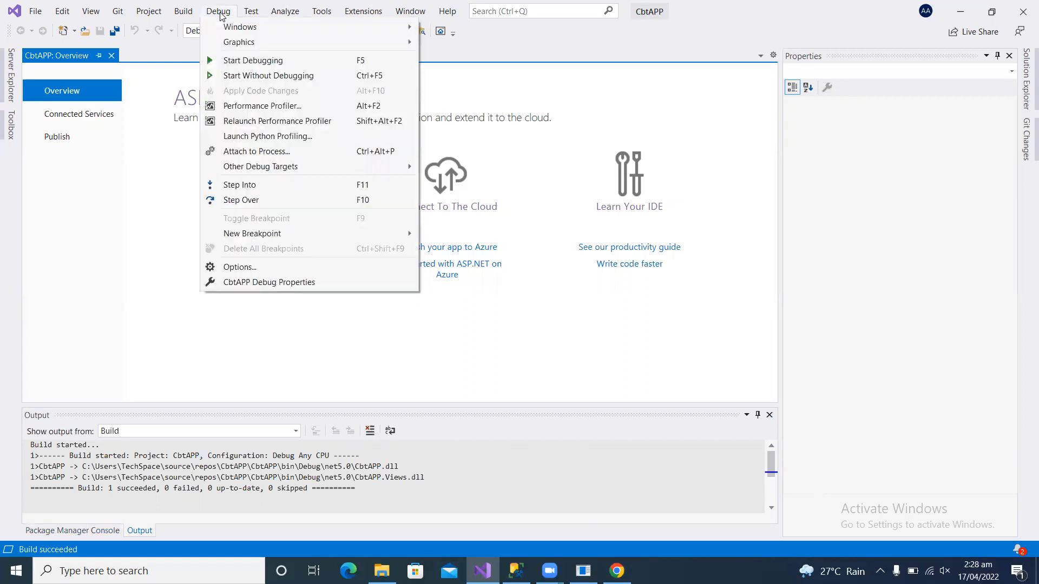
left_click(234, 76)
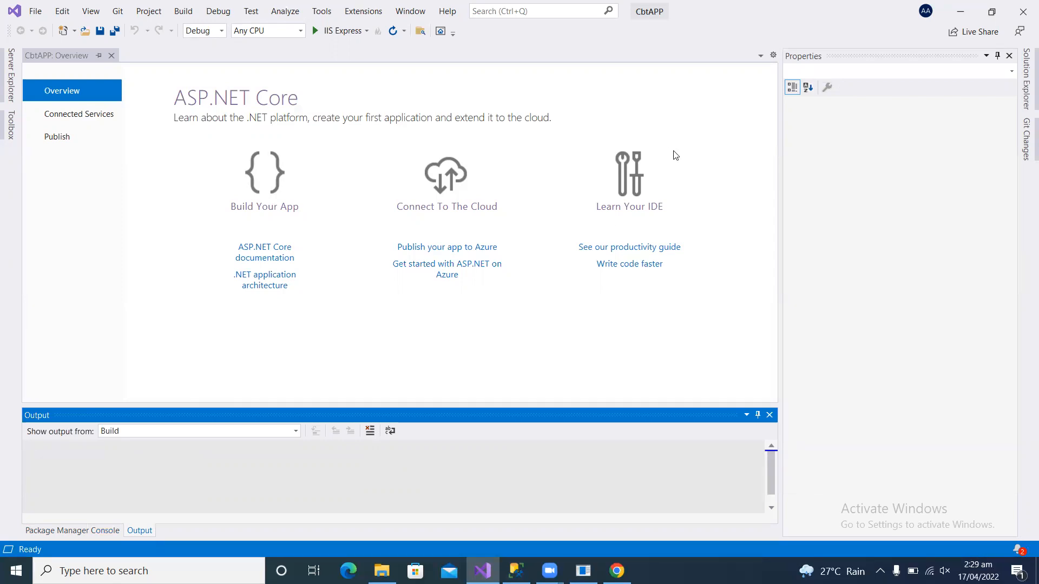
Open Index.cshtml from the Home folder under Views, and bring its code in front of the Visual Studio Installer window.
left_click(1024, 100)
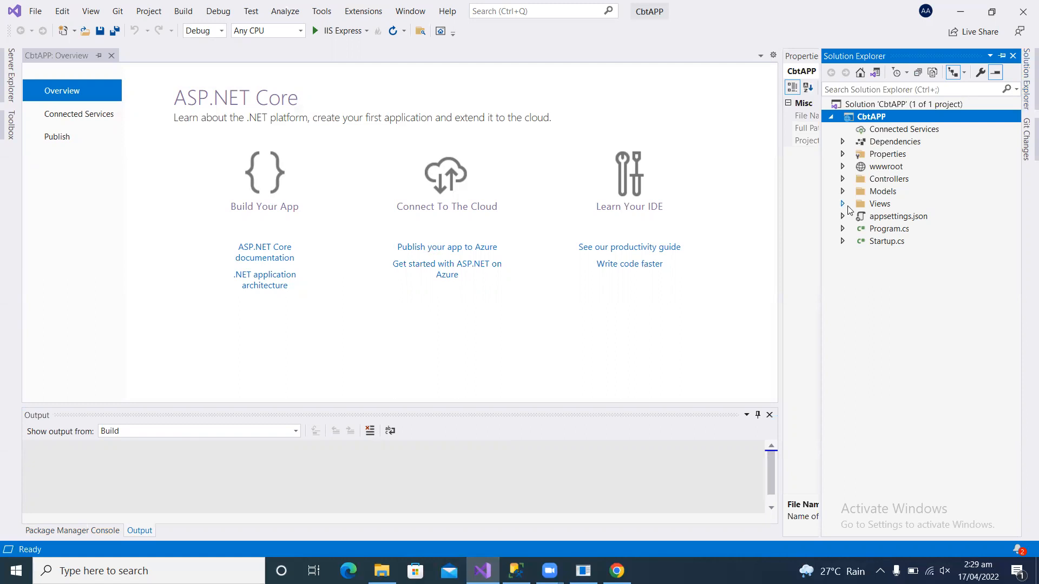
left_click(845, 205)
left_click(860, 217)
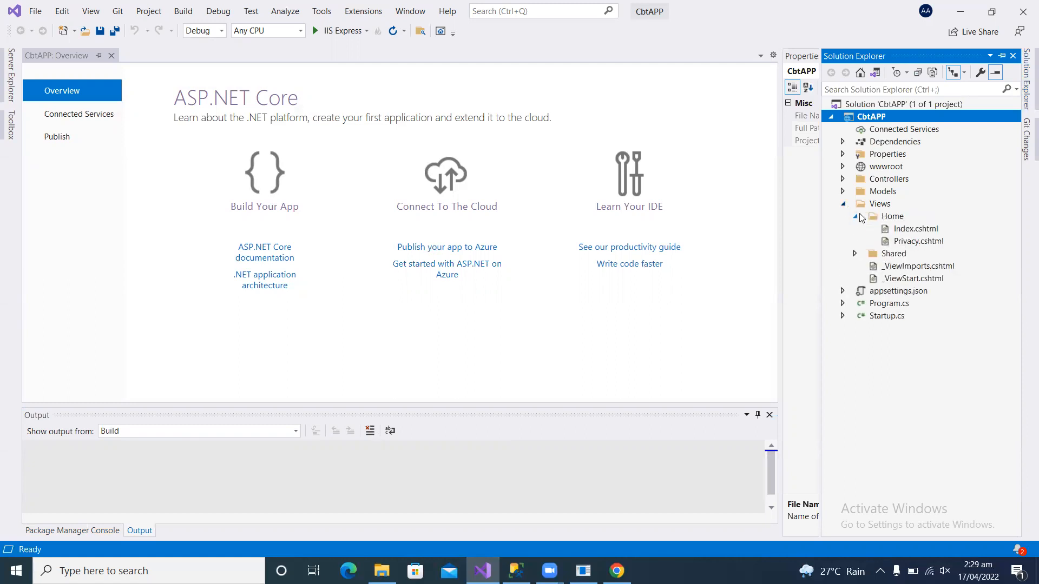
double_click(896, 229)
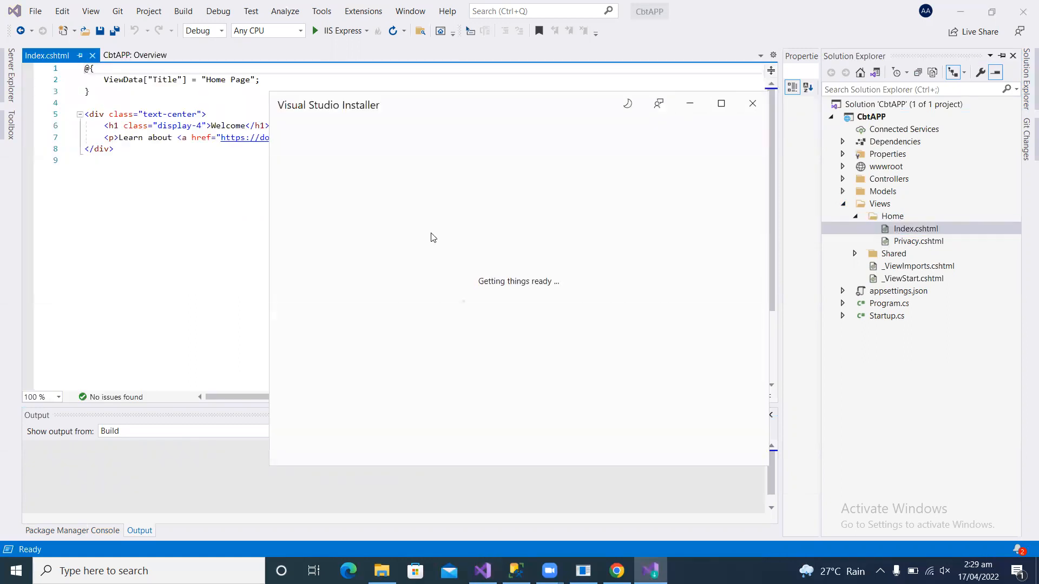
left_click(154, 225)
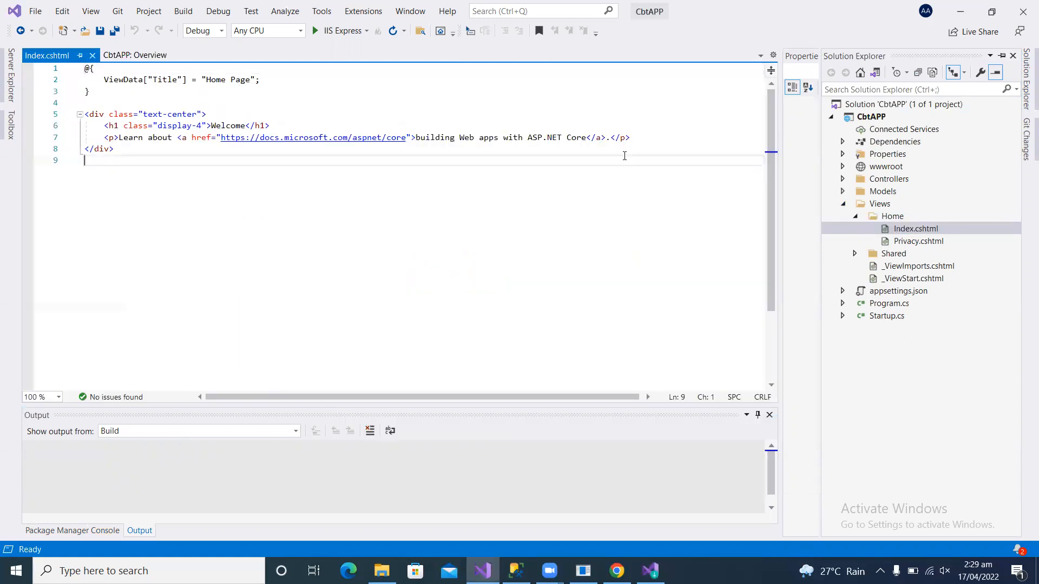
Open HomeController.cs from the Controllers folder and view its Index and Privacy actions.
left_click(1026, 79)
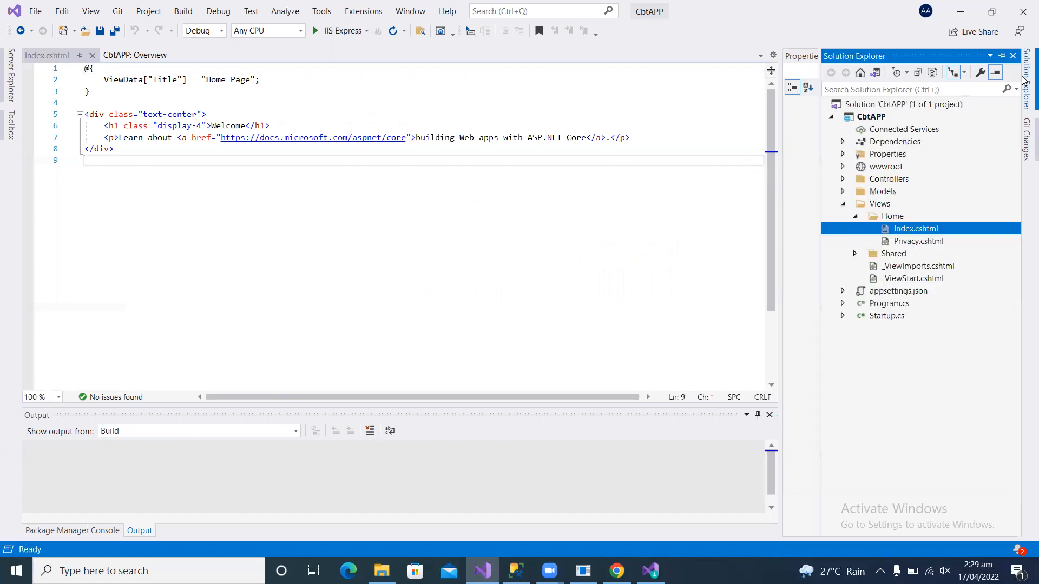
left_click(845, 179)
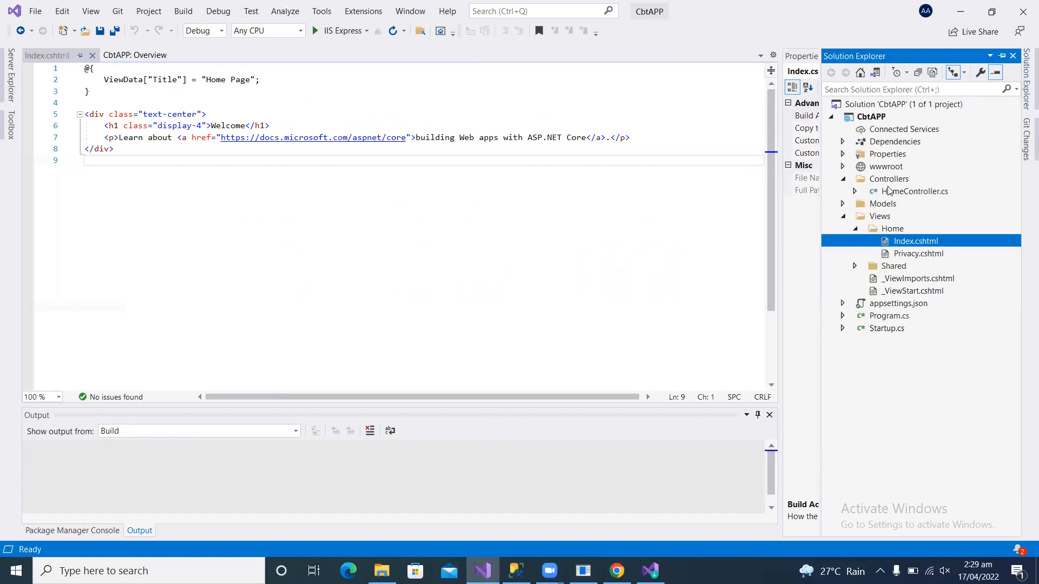
double_click(915, 190)
left_click(412, 248)
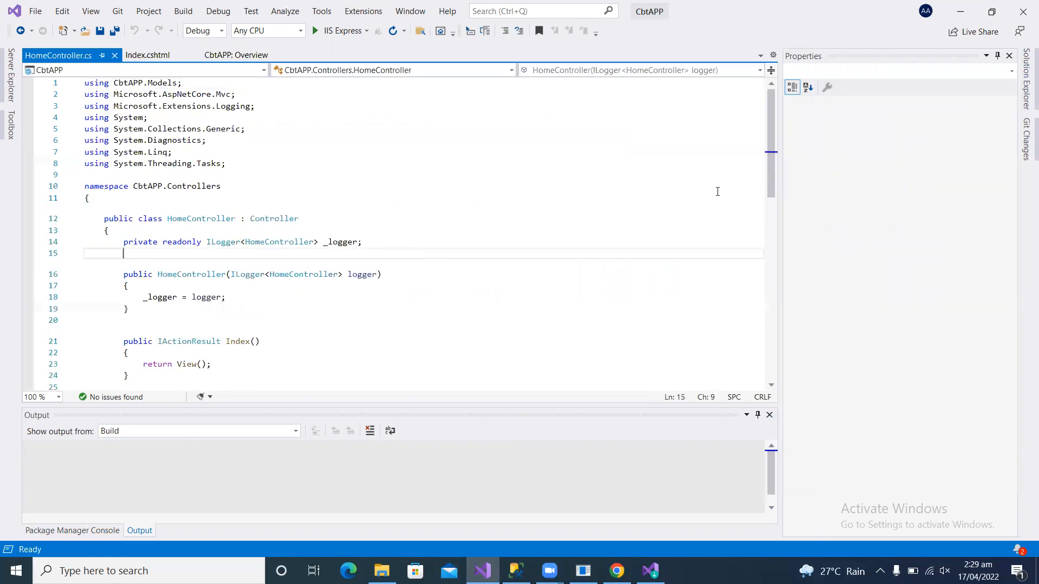
left_click_drag(775, 187, 768, 226)
Run CbtAPP without debugging, and start installing the ASP.NET and web development tools component in Visual Studio Installer.
left_click(617, 570)
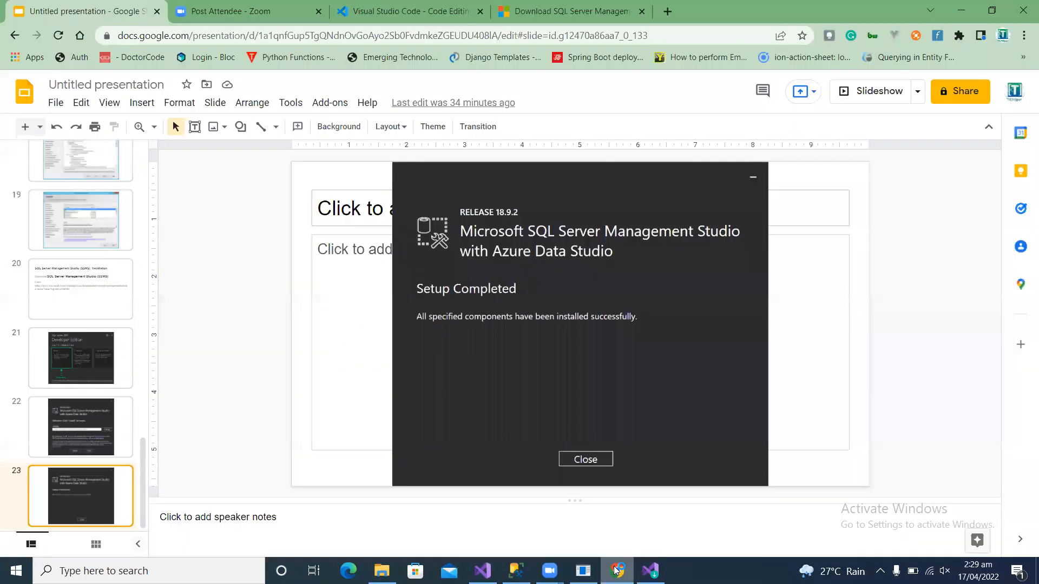
left_click(616, 570)
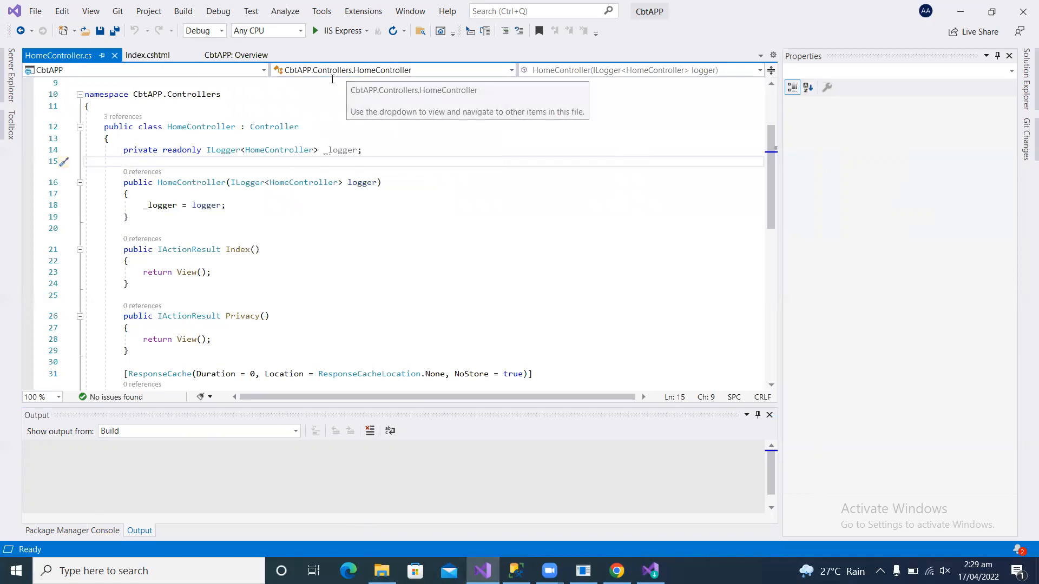
left_click(226, 16)
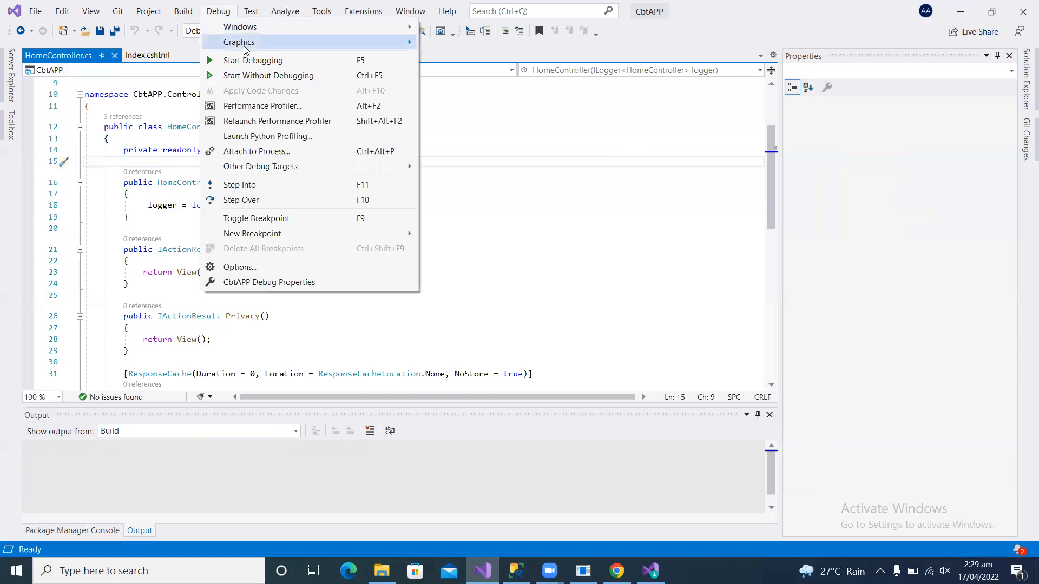
left_click(261, 80)
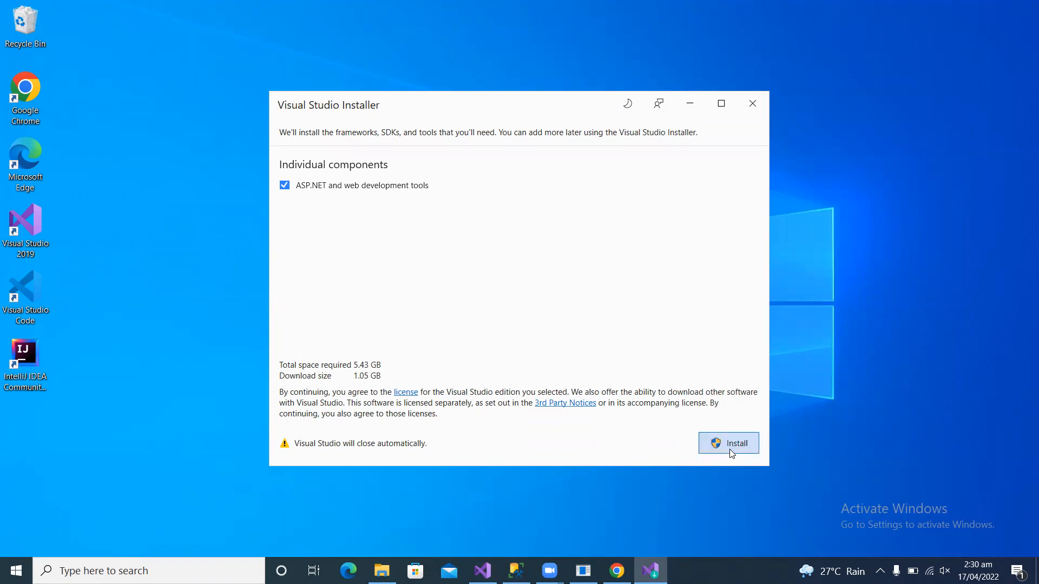
left_click(732, 452)
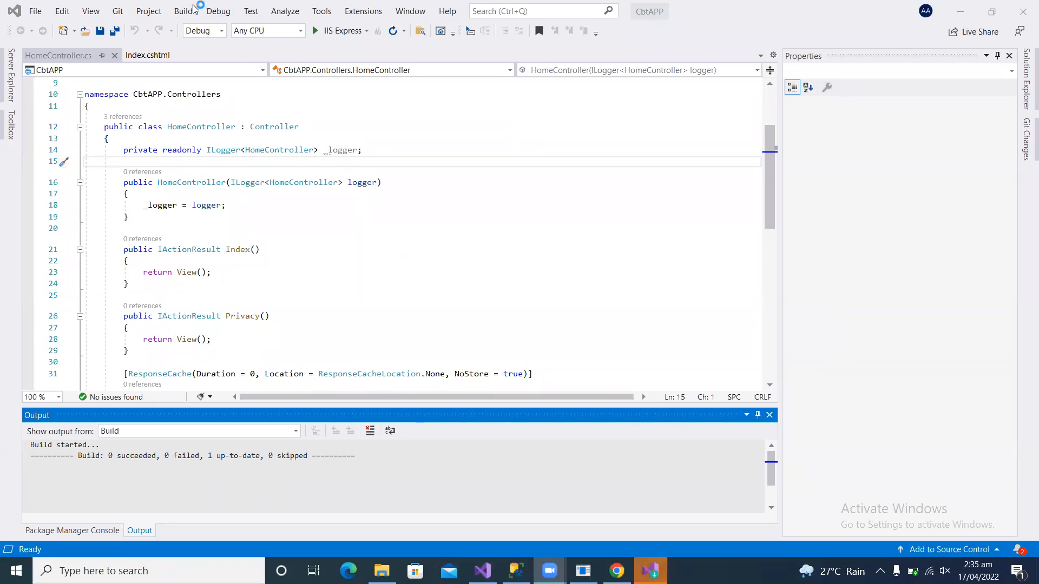
Start the CbtAPP project without debugging once more from the HomeController.cs view.
left_click(216, 12)
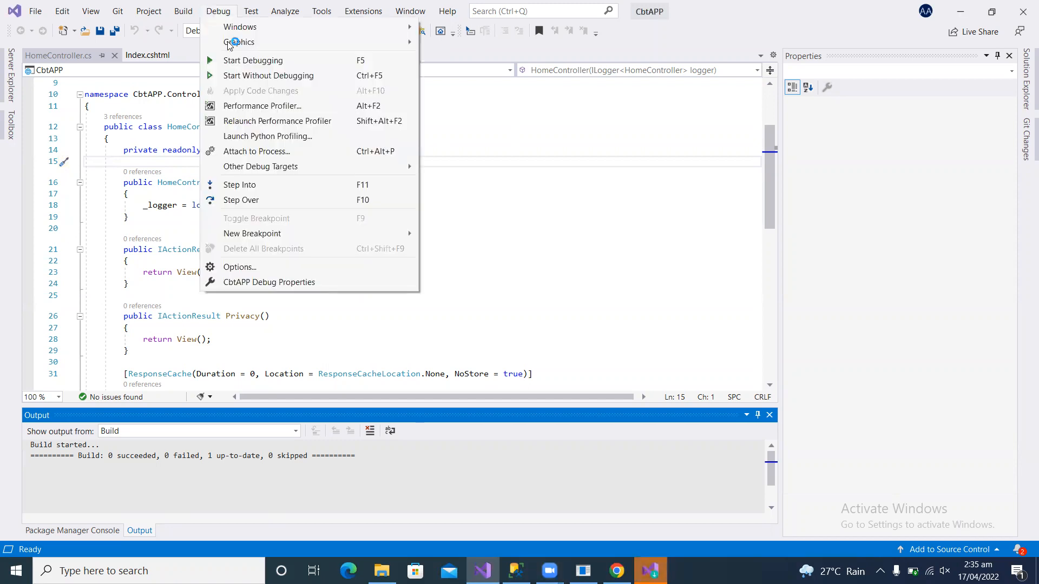
left_click(238, 75)
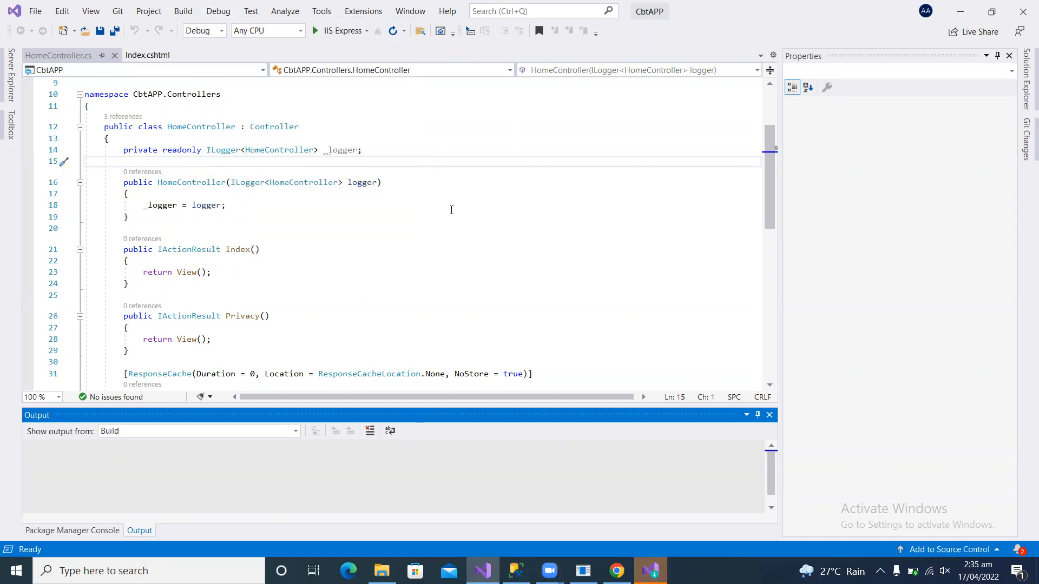
left_click(211, 12)
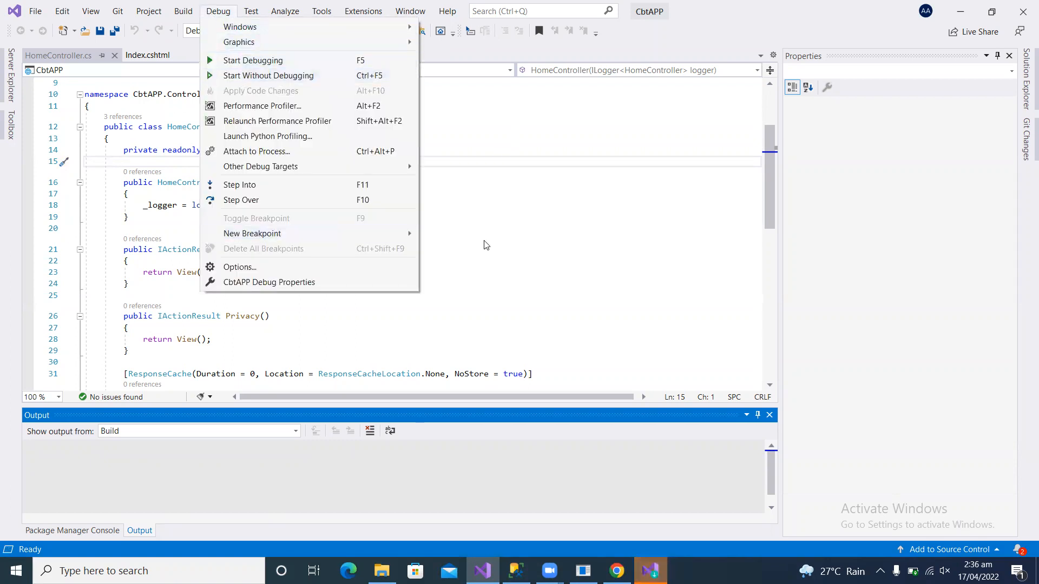
left_click(607, 277)
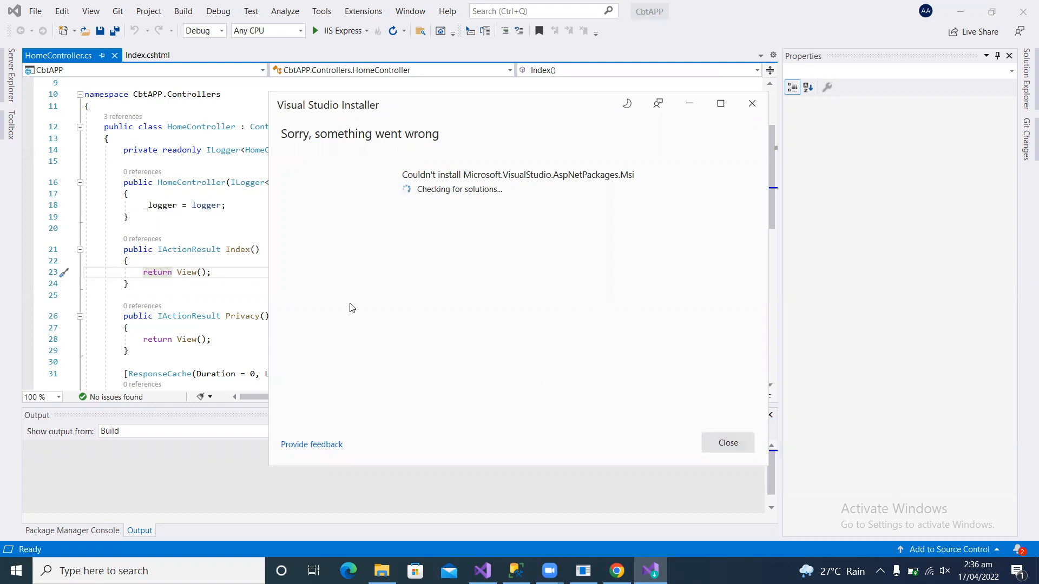
Return from the Visual Studio Installer to the HomeController.cs code, and check Chrome before switching back to Visual Studio.
left_click(182, 214)
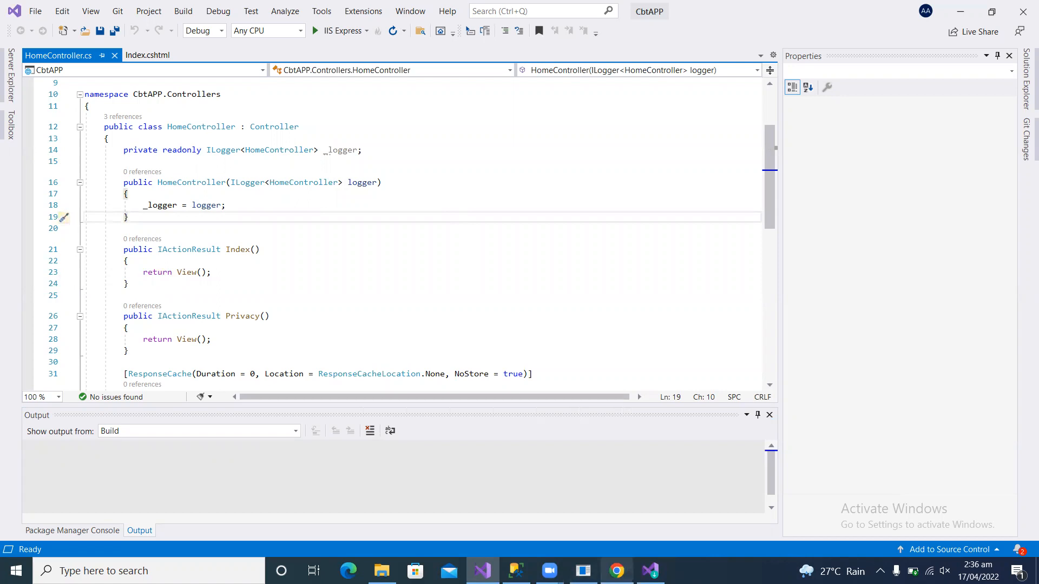
left_click(617, 570)
left_click(482, 570)
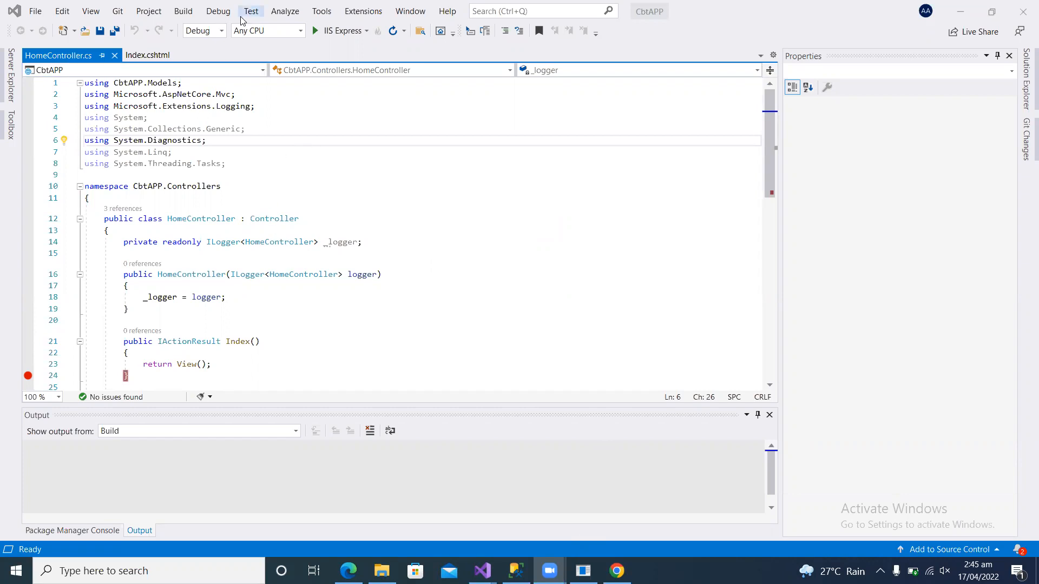
Start the CbtAPP project with debugging from the HomeController.cs code.
left_click(201, 141)
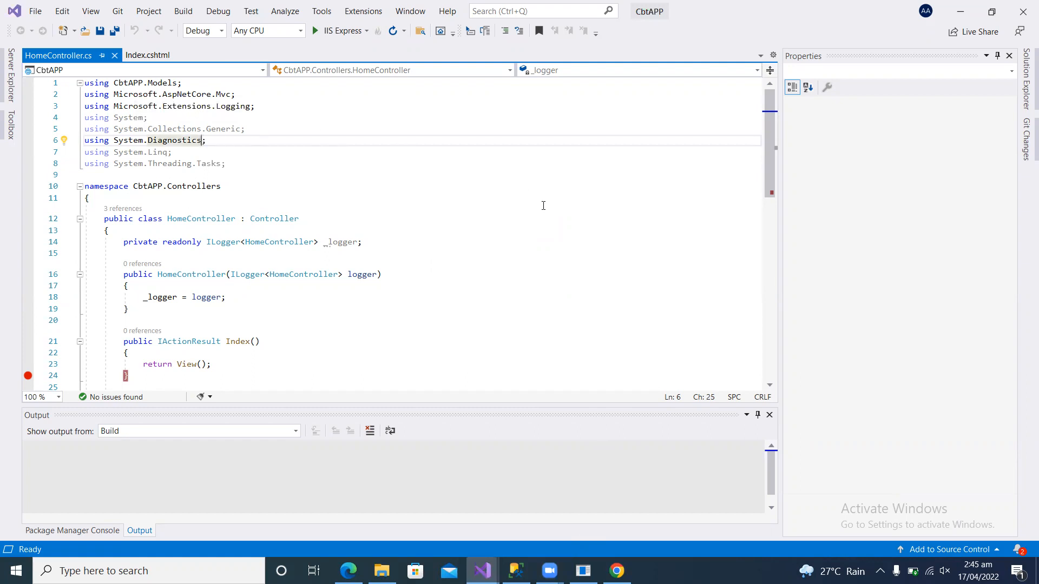
left_click(441, 253)
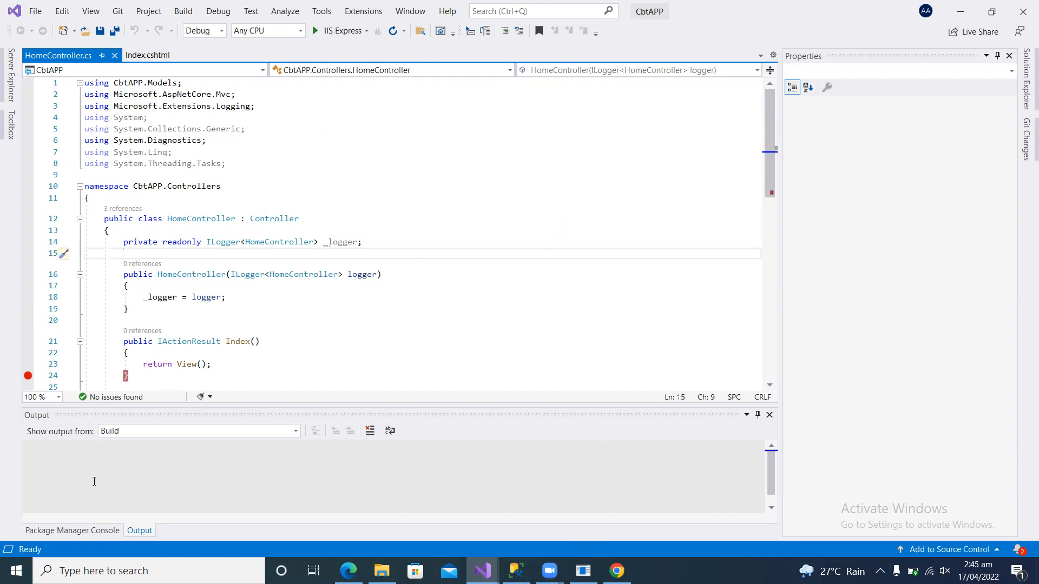
left_click(226, 17)
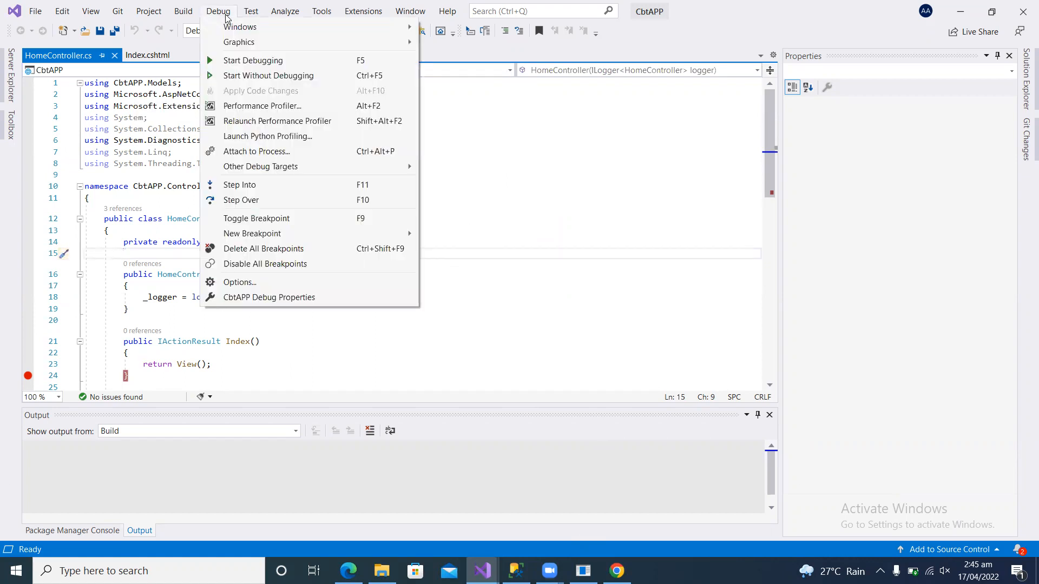
left_click(233, 61)
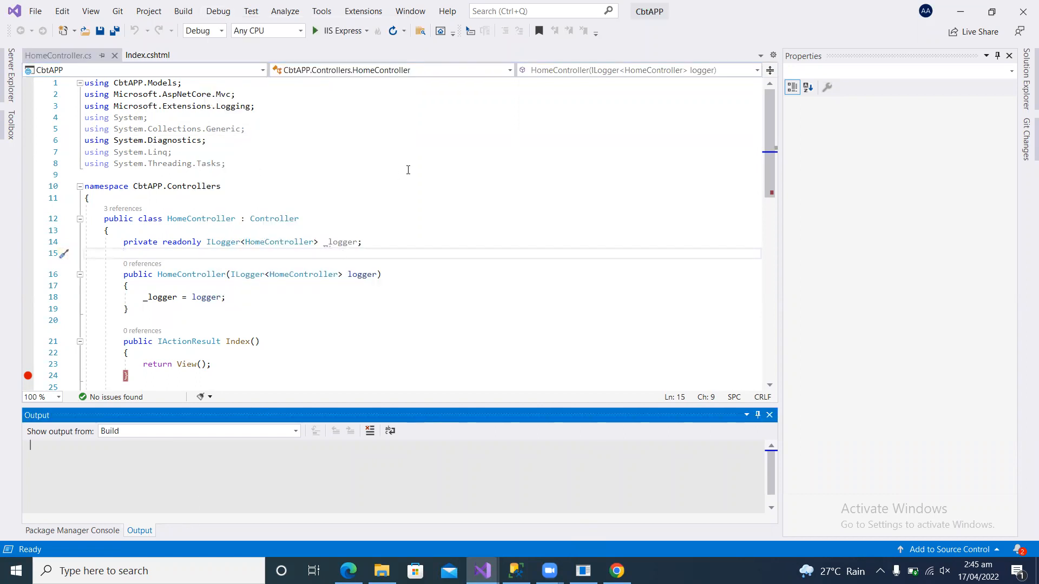
Check the Package Manager Console and the build output for CbtAPP, and return to the HomeController.cs code.
left_click(76, 523)
left_click(135, 531)
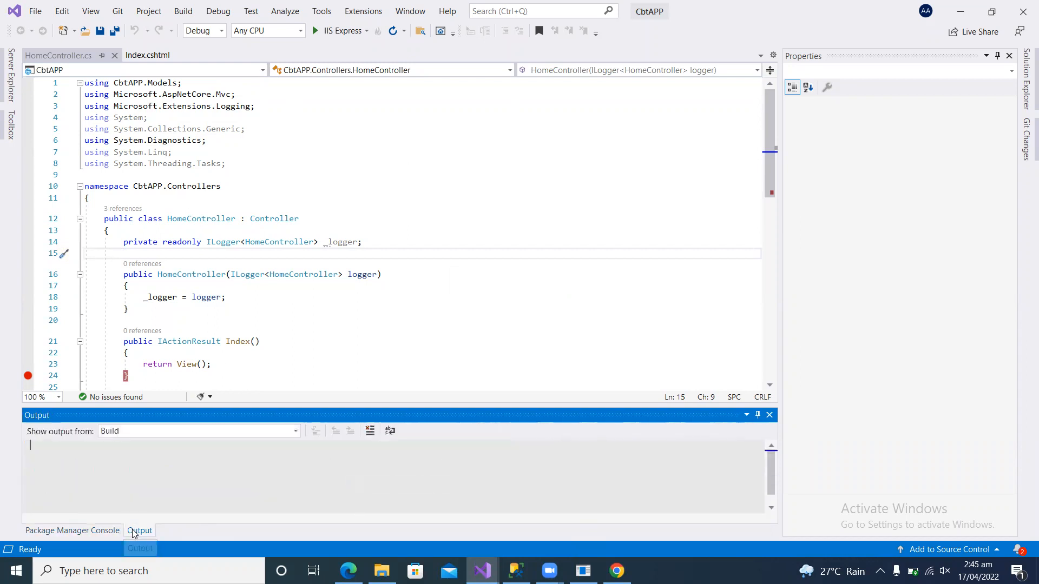
left_click(101, 535)
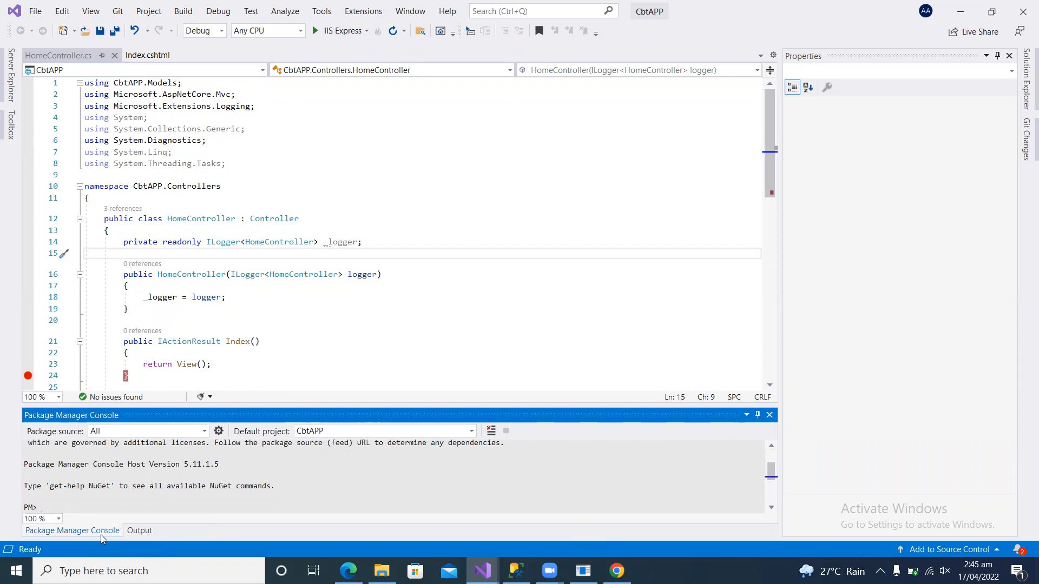
left_click(150, 528)
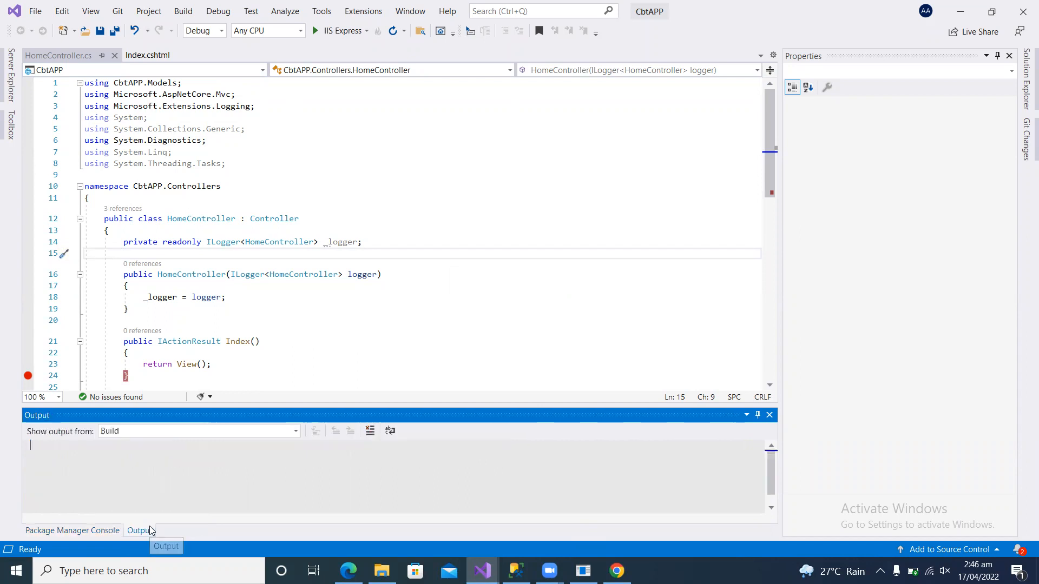
left_click(380, 188)
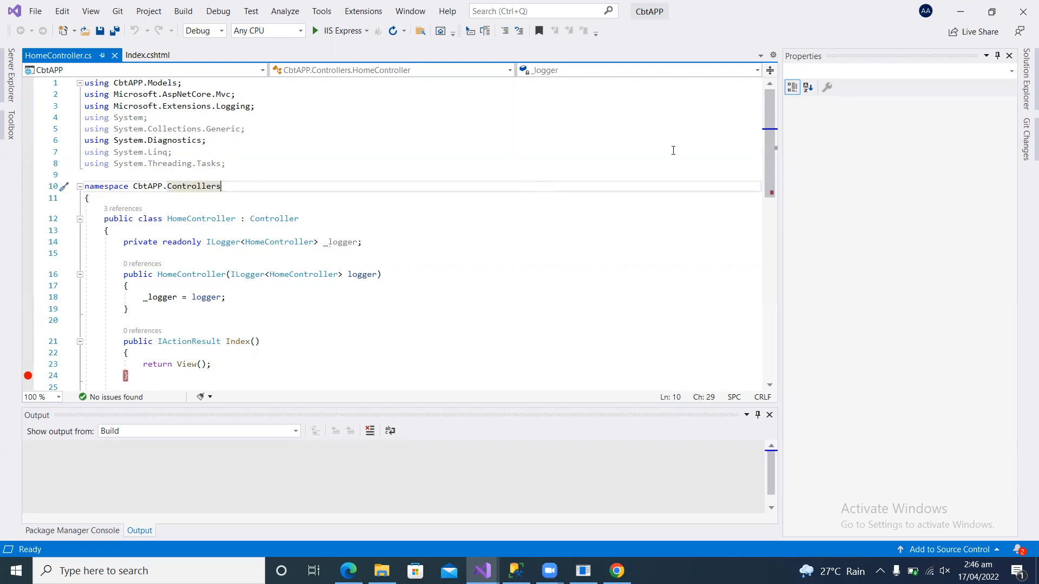
key("alt+Tab")
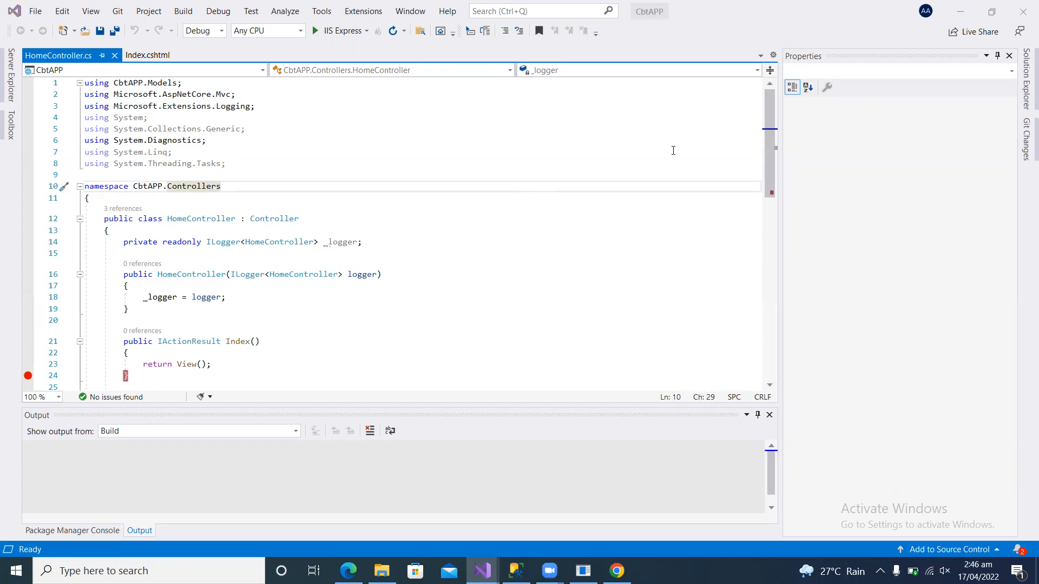